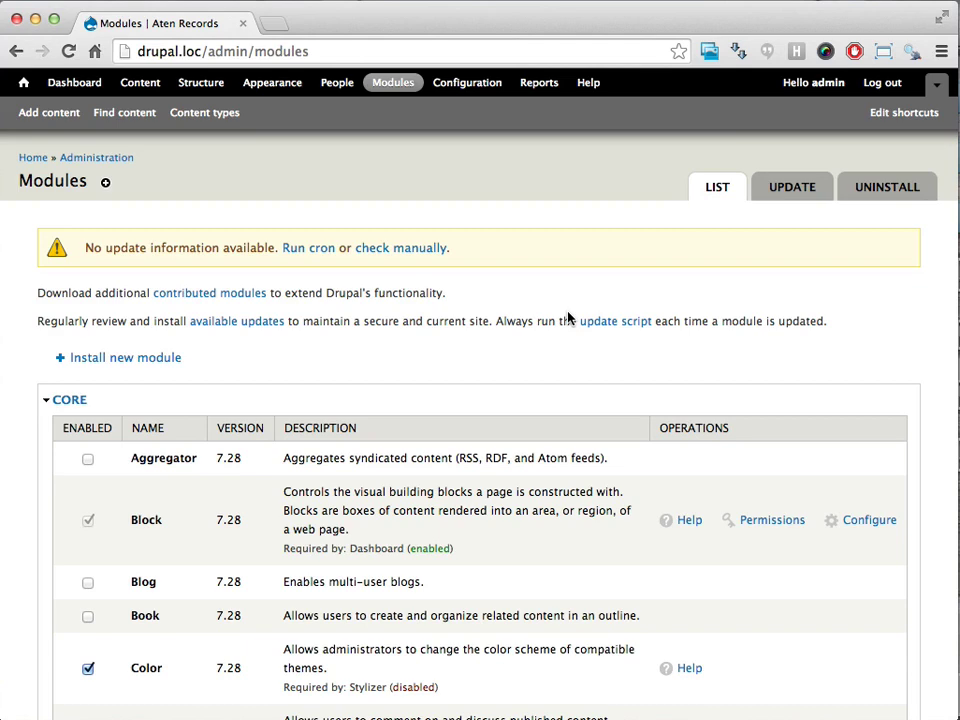
Review the Fields group of the module list, looking at Entity Reference, Inline Entity Form and References dialog.
scroll(567, 316, down, 10)
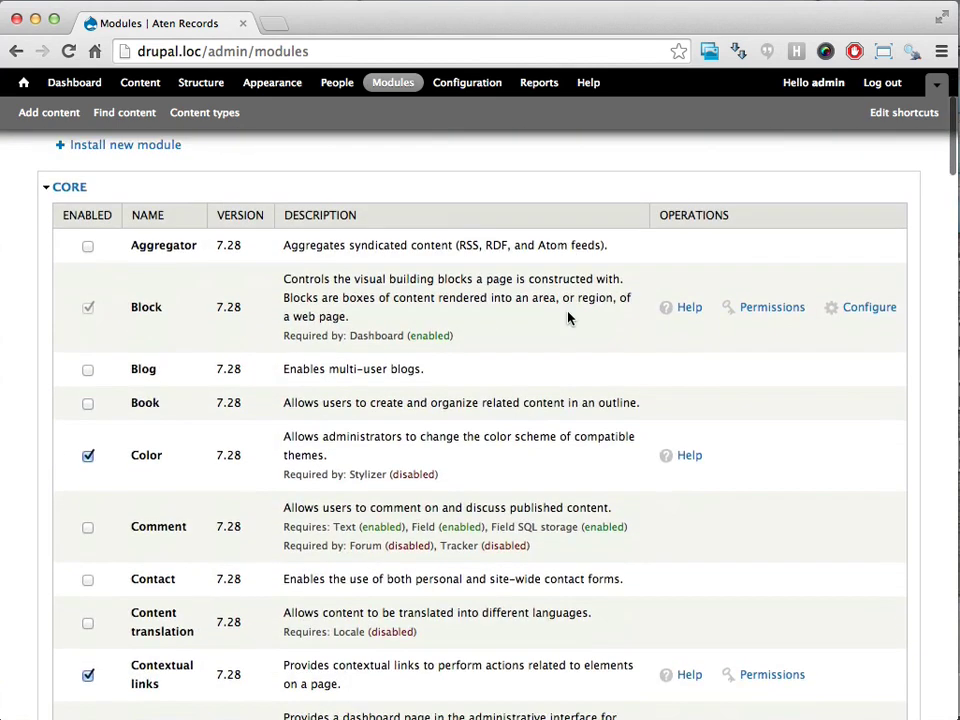
scroll(567, 313, down, 15)
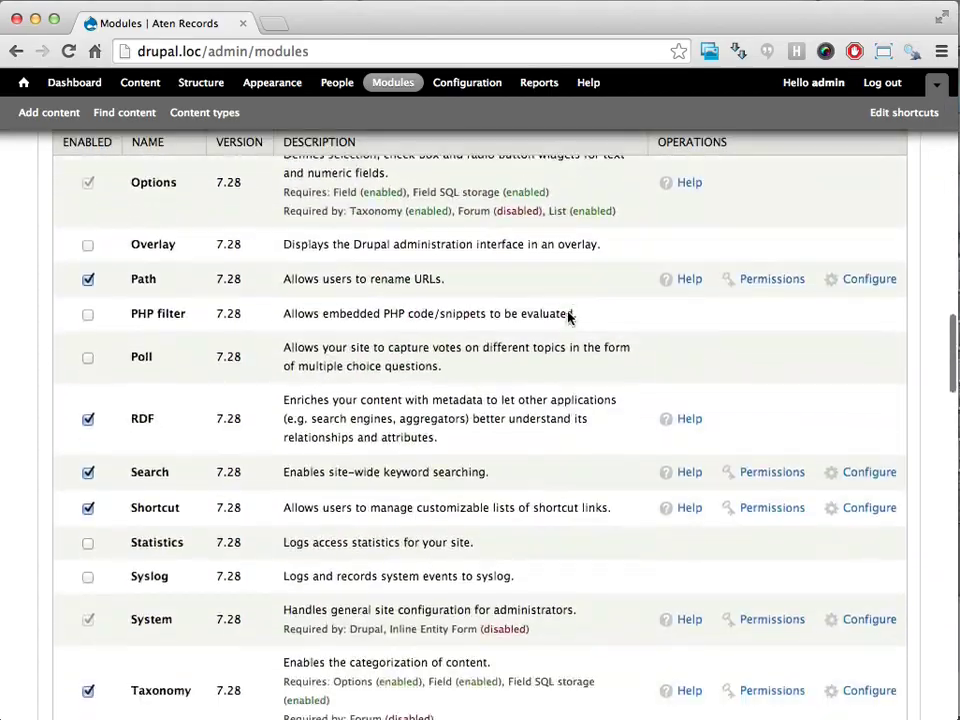
scroll(567, 318, down, 15)
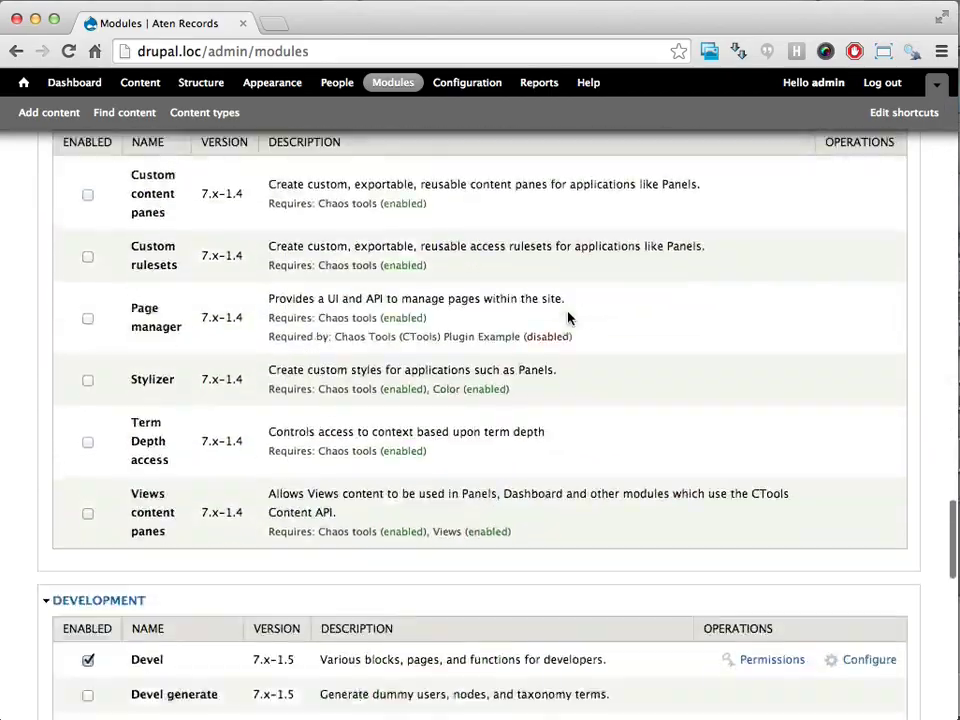
scroll(567, 318, up, 2)
scroll(567, 317, down, 8)
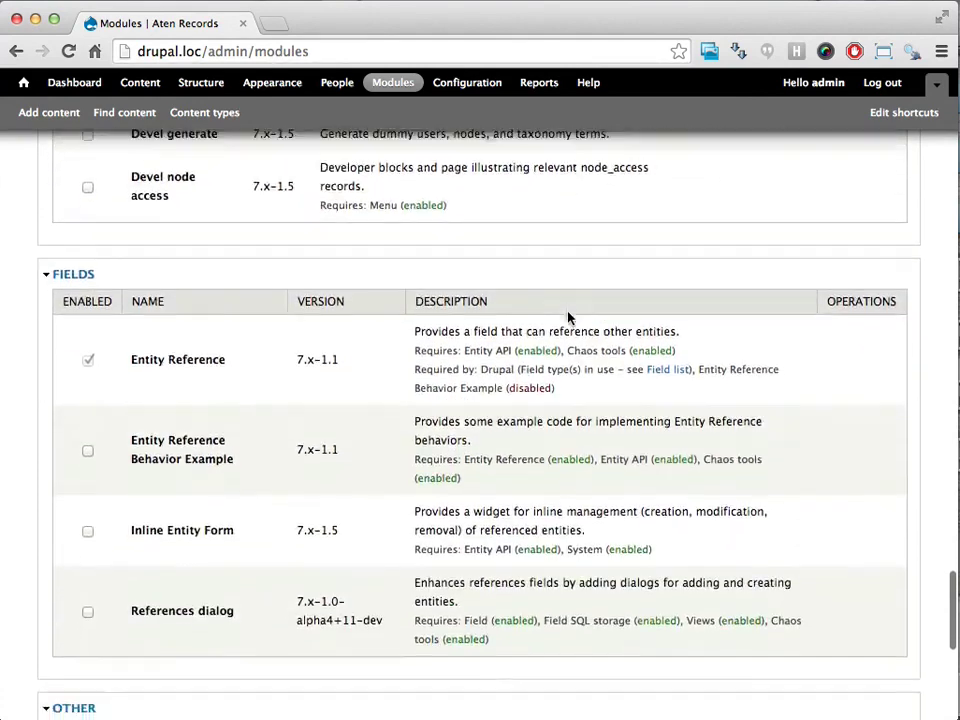
drag(222, 250, 130, 250)
click(204, 268)
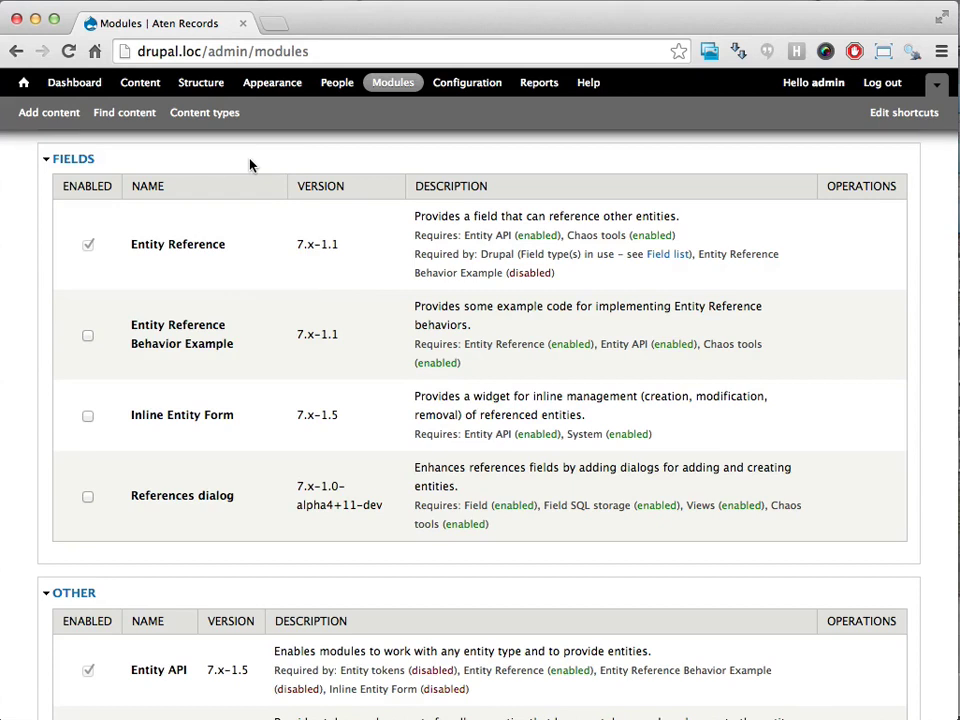
Open the field management pages of the Artist and Album content types in separate tabs and show Artist's.
click(199, 113)
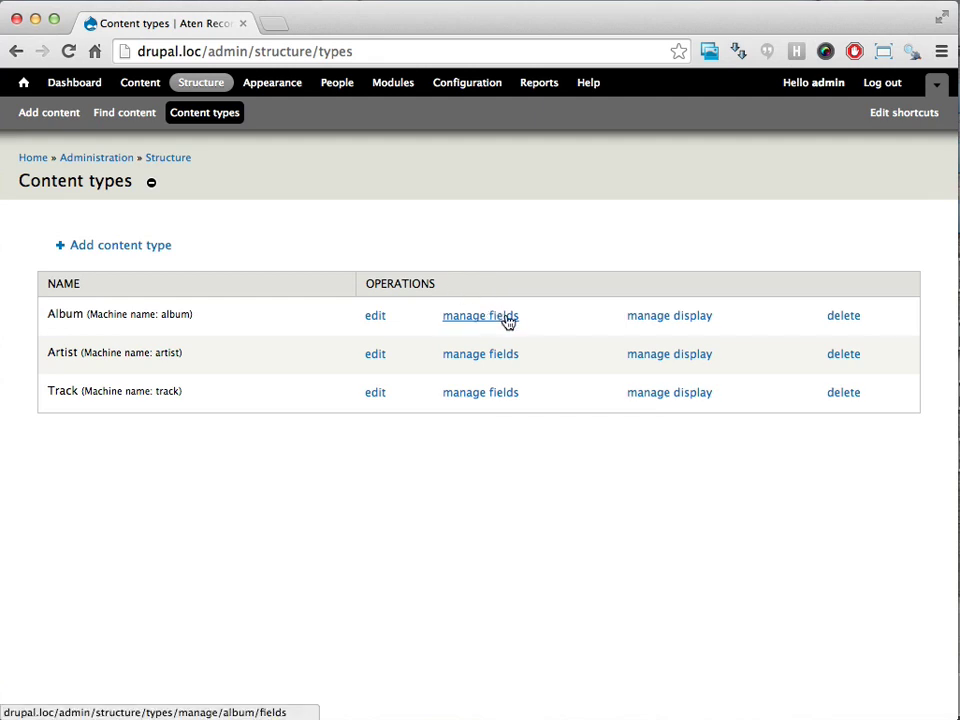
super+click(479, 355)
super+click(483, 316)
click(333, 24)
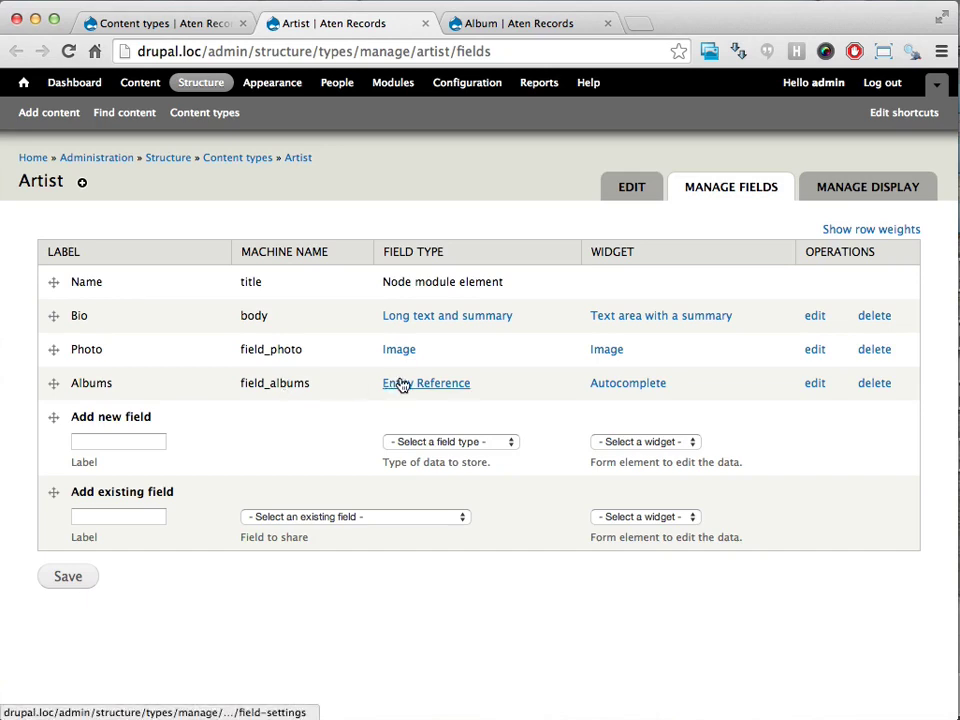
Open the Artist type's Albums field settings and check its number of values, target type and target bundles.
click(820, 390)
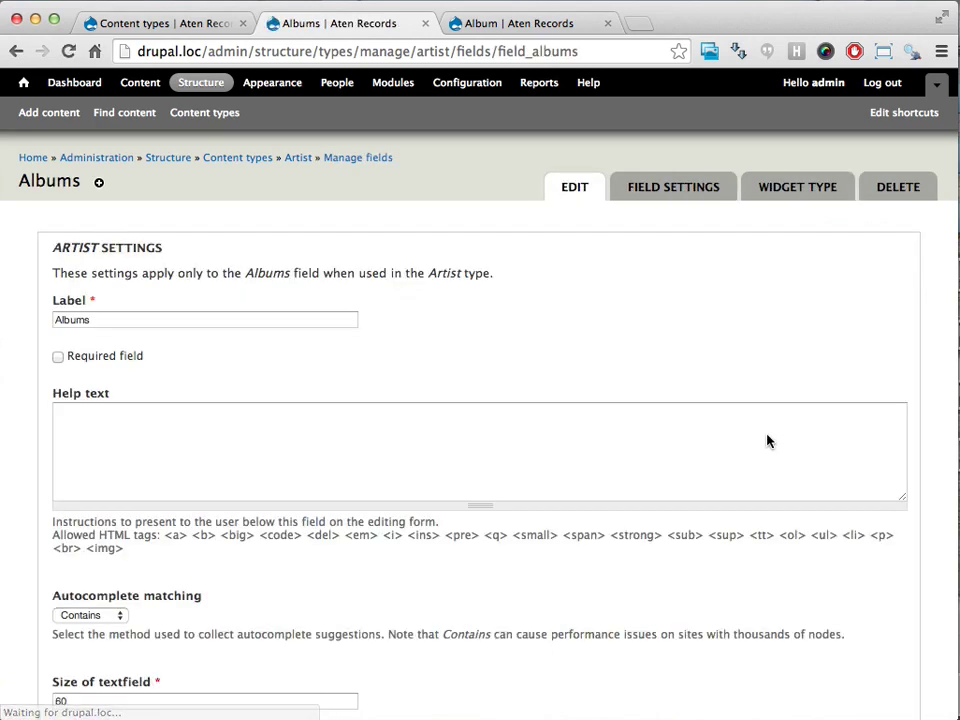
scroll(564, 546, down, 3)
scroll(564, 546, down, 12)
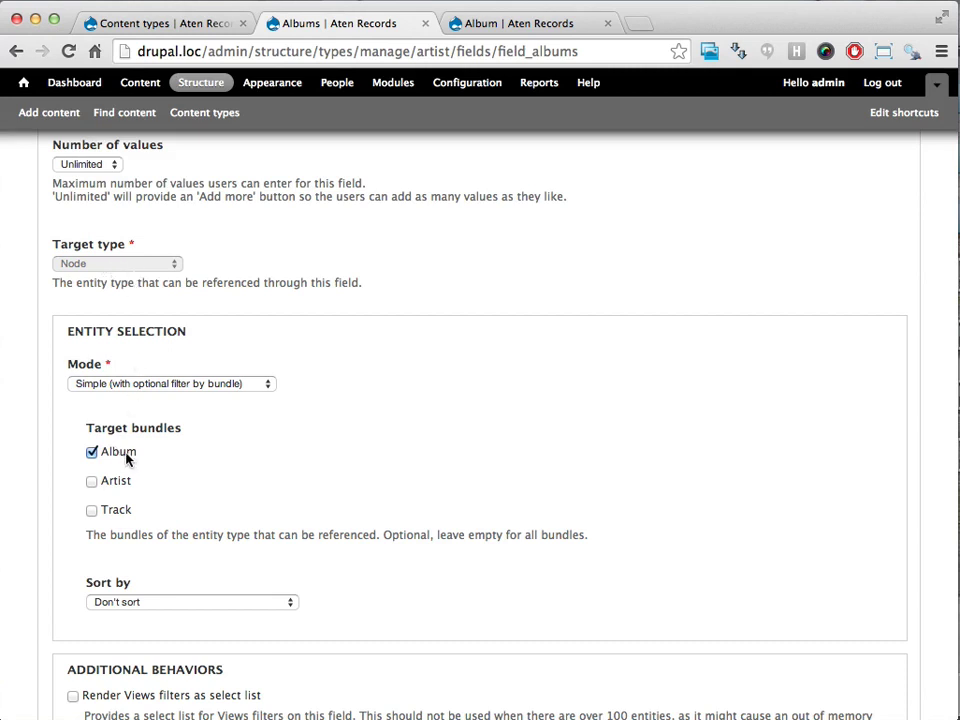
Examine the Album type's Tracks field settings, including number of values, target type and target bundles.
click(496, 26)
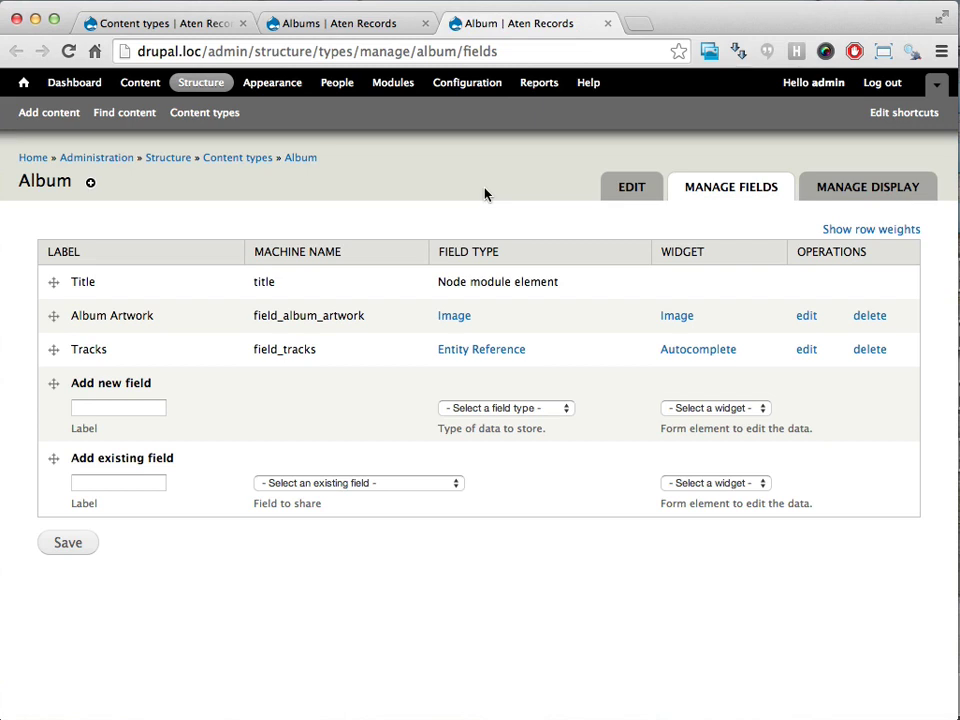
click(806, 350)
scroll(380, 516, down, 3)
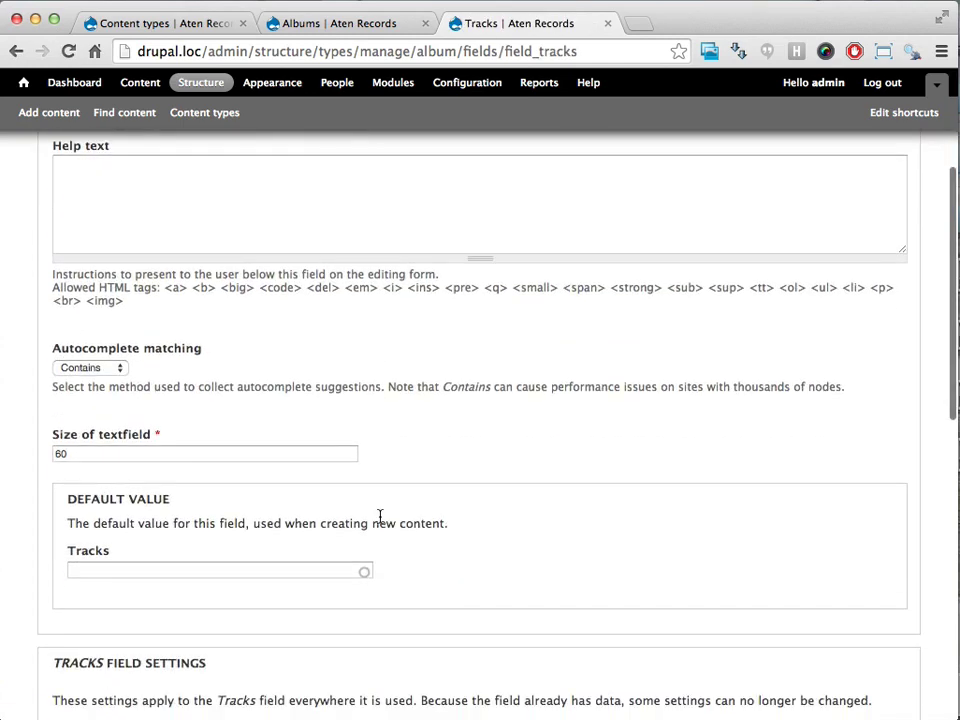
scroll(380, 516, down, 5)
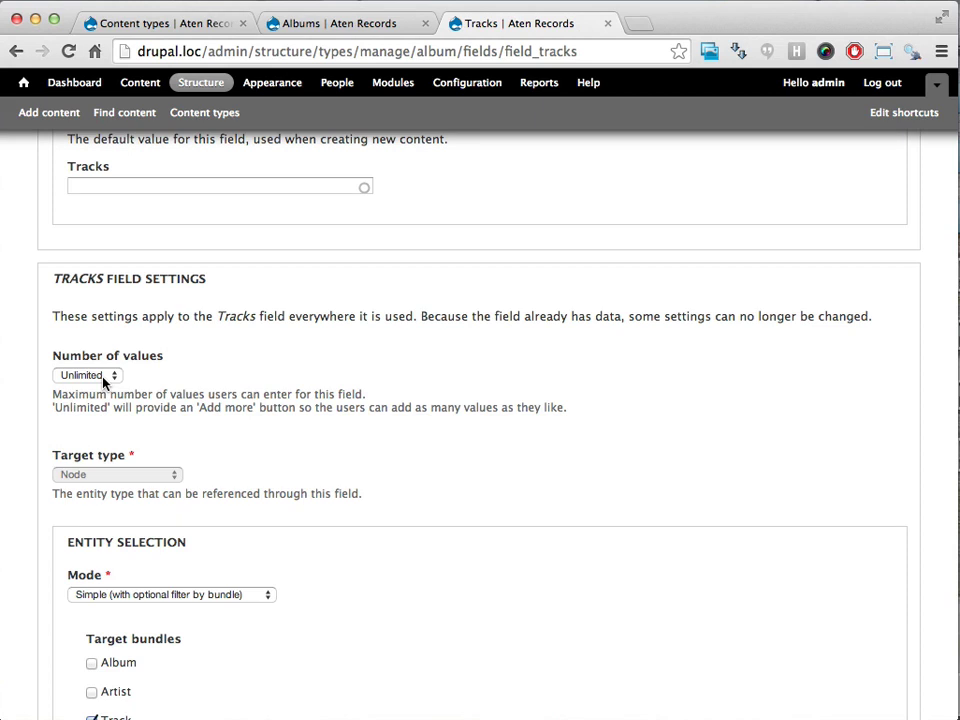
scroll(231, 420, down, 2)
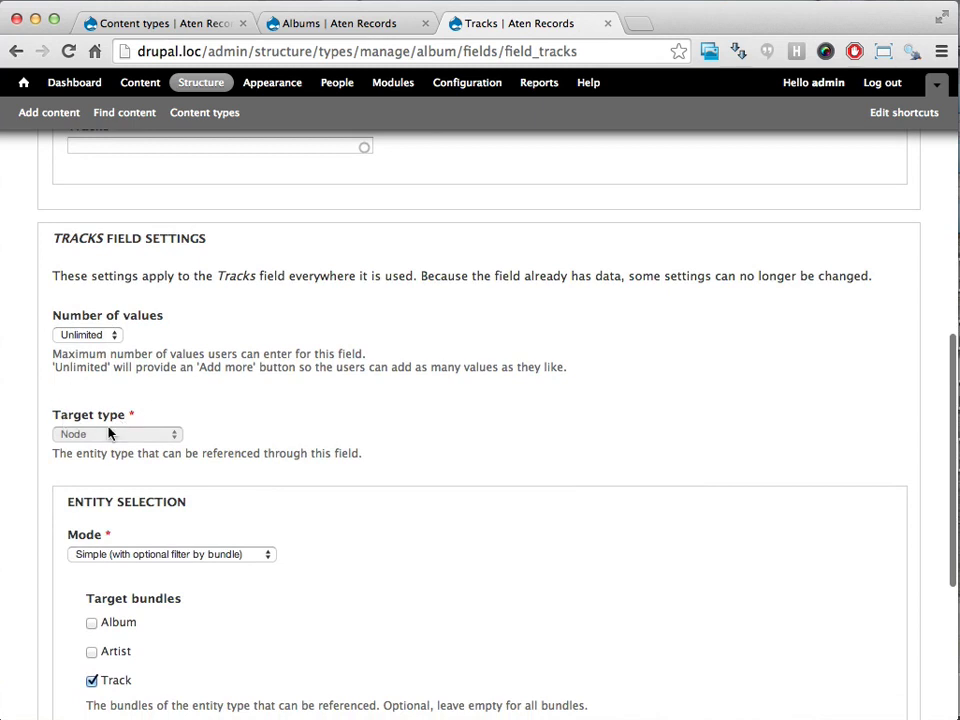
scroll(144, 491, down, 3)
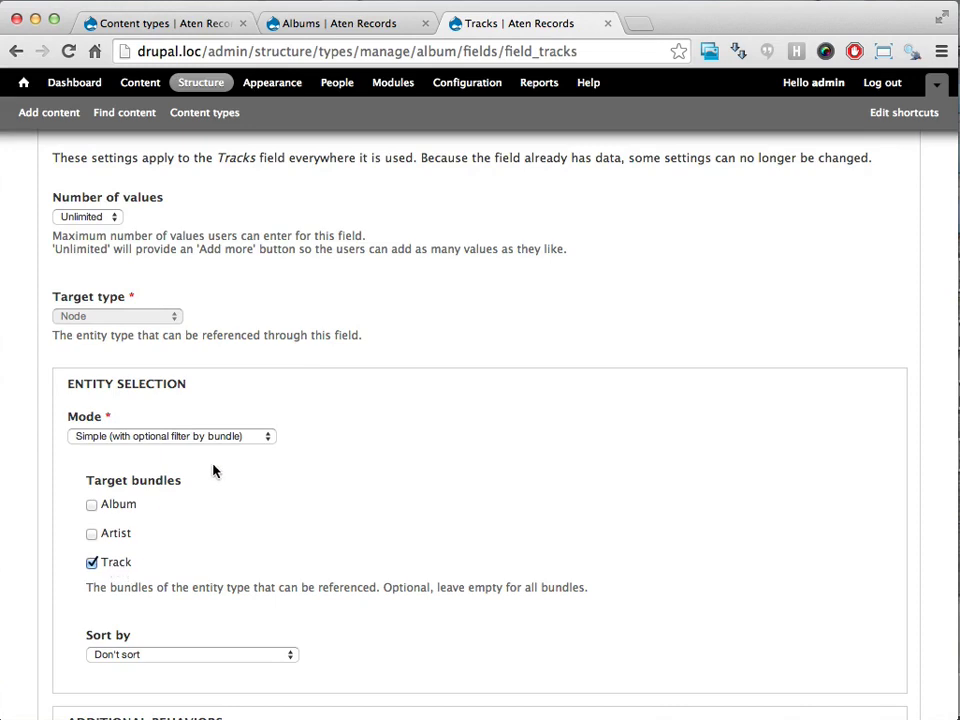
scroll(214, 469, up, 4)
scroll(213, 470, up, 10)
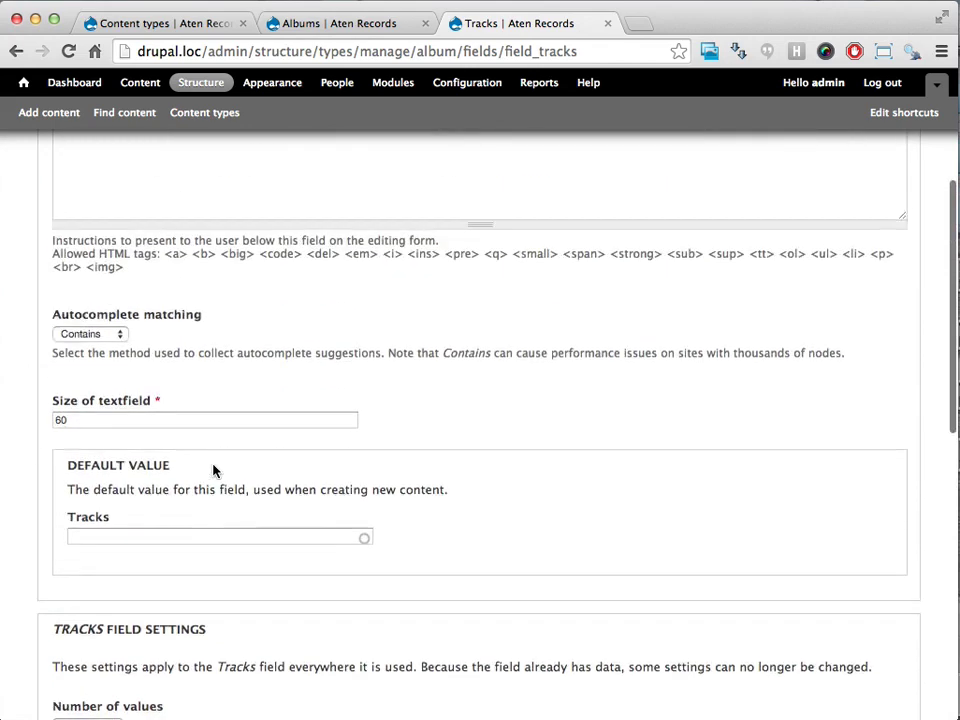
Create and save a Track titled "Song 1" with a length of 01:21.
click(41, 116)
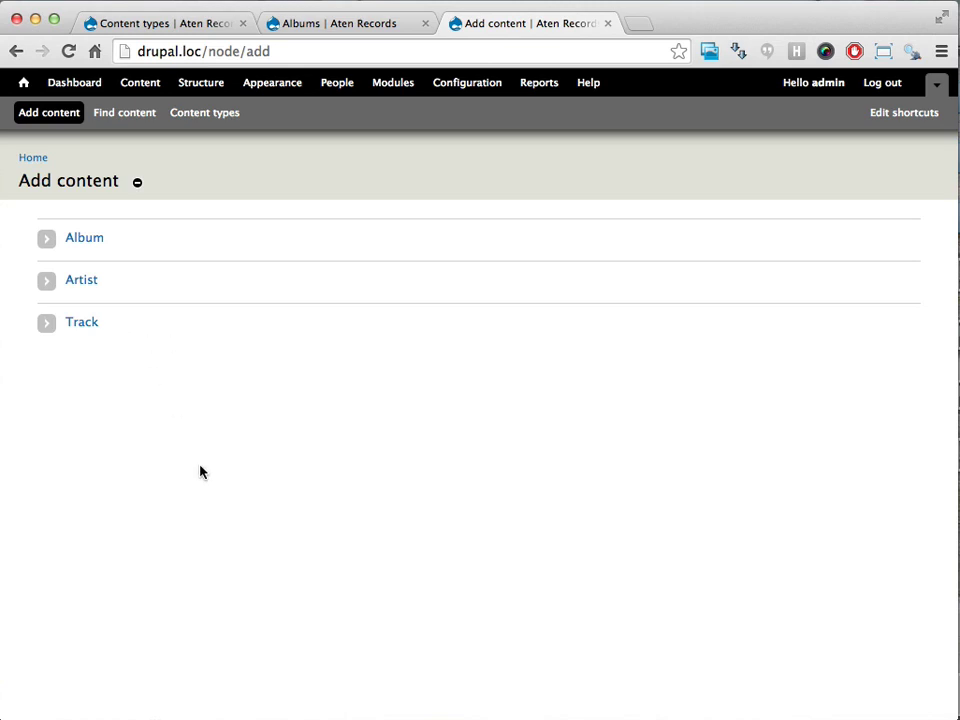
click(80, 322)
click(85, 256)
text(Song 1)
click(86, 422)
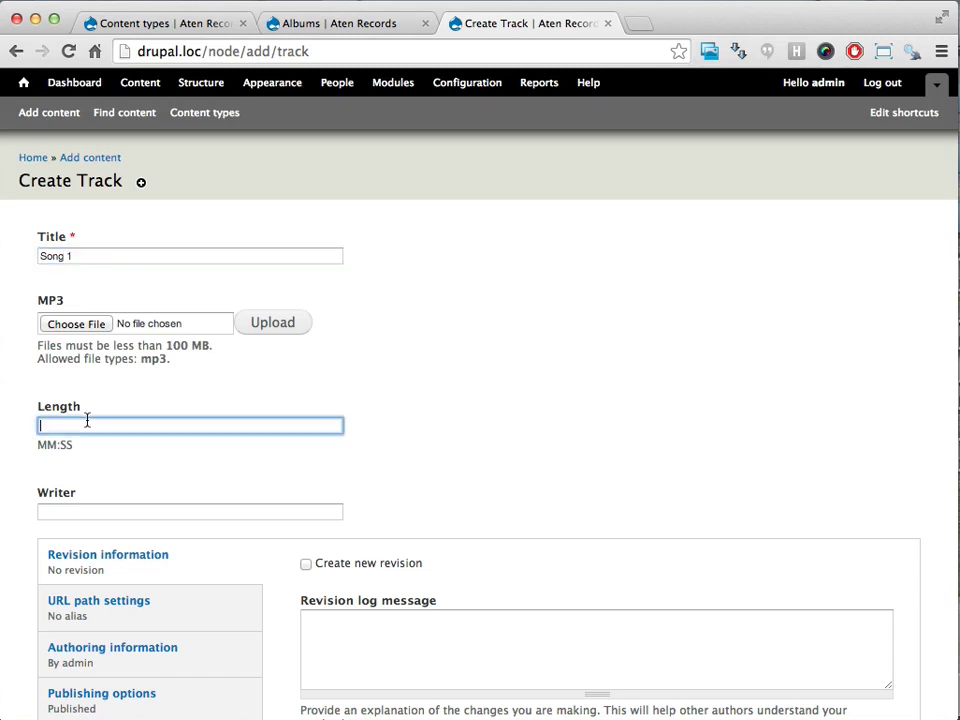
text(1)
key(BackSpace)
text(01:21)
scroll(137, 516, down, 3)
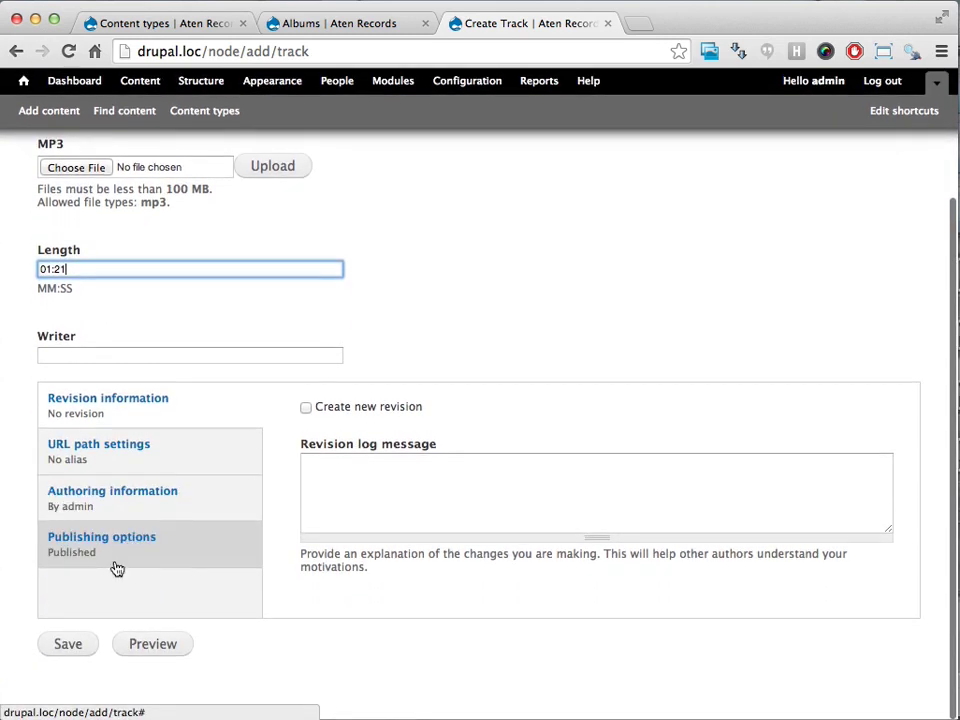
click(70, 652)
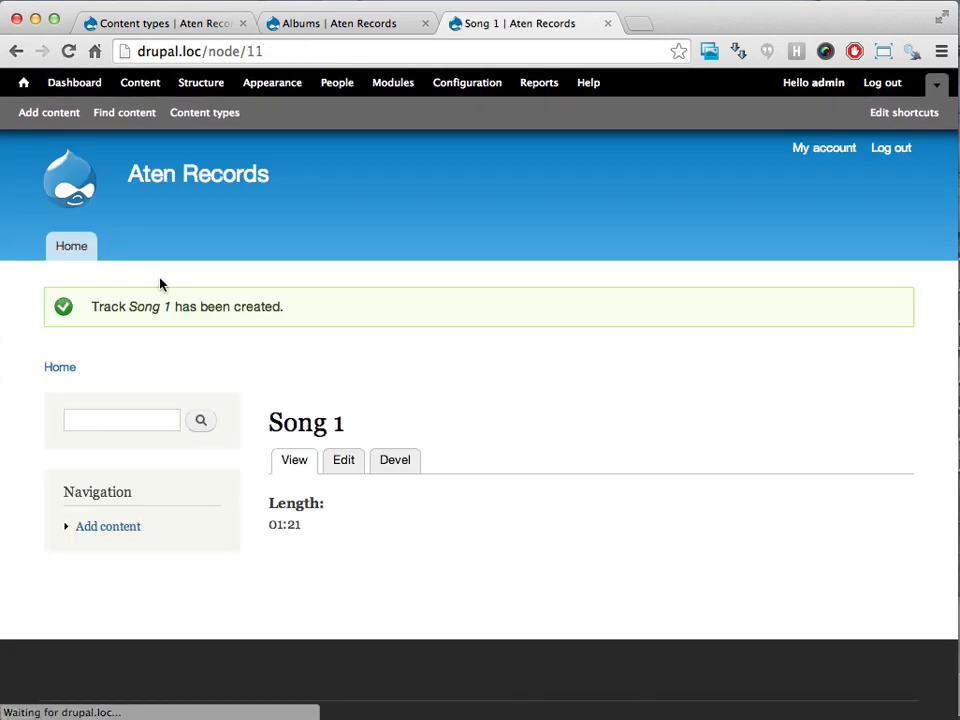
Create and save another Track titled "Song 2" with a length of 02:02.
click(58, 113)
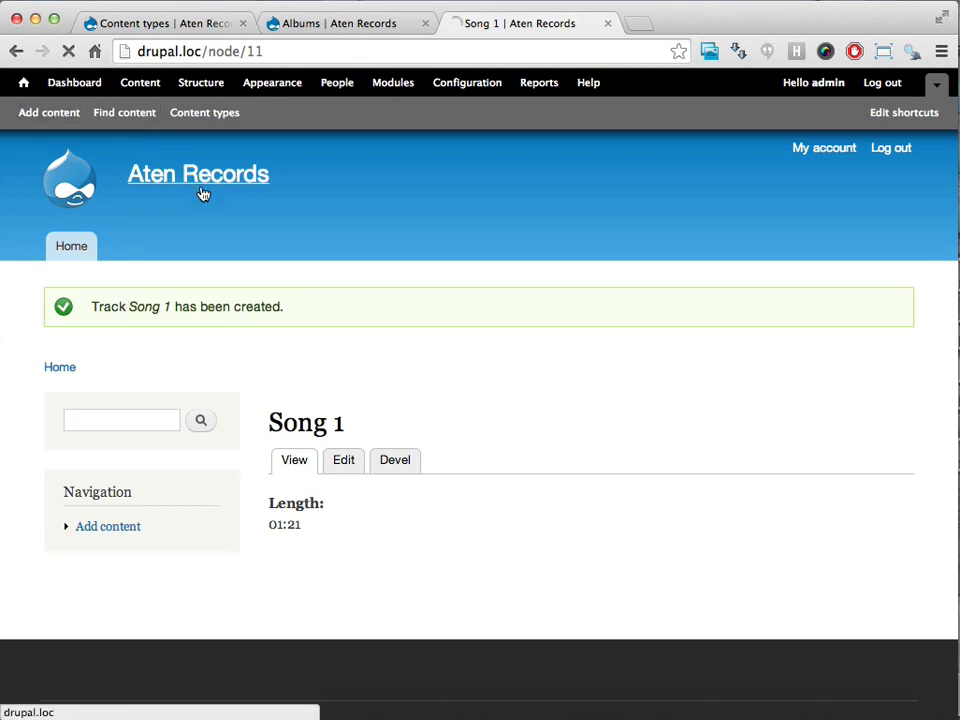
click(77, 328)
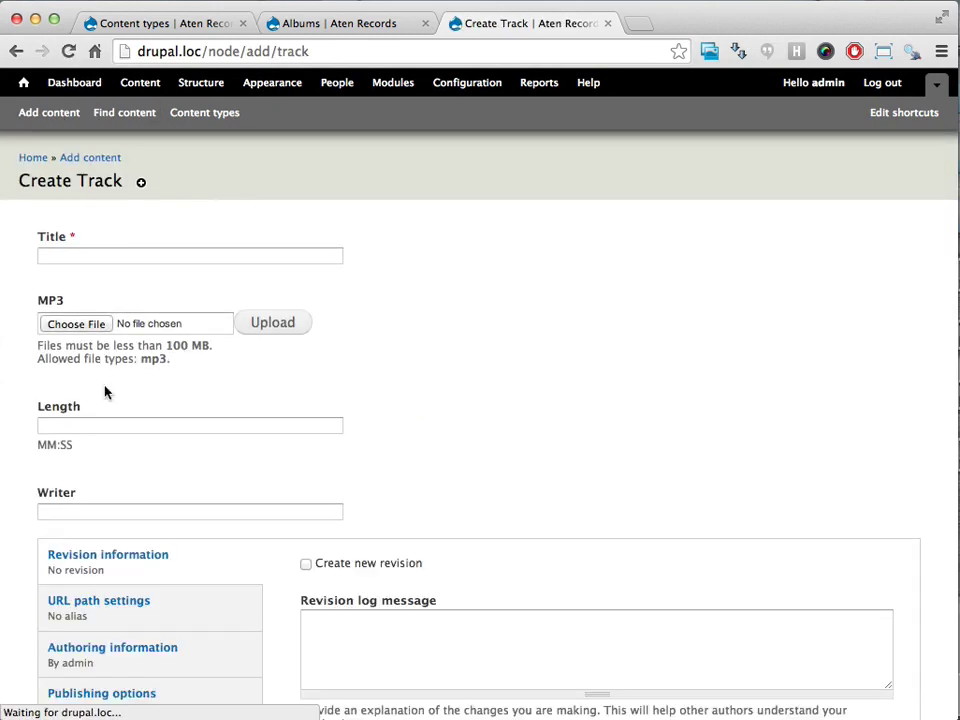
click(75, 257)
text(Song 2)
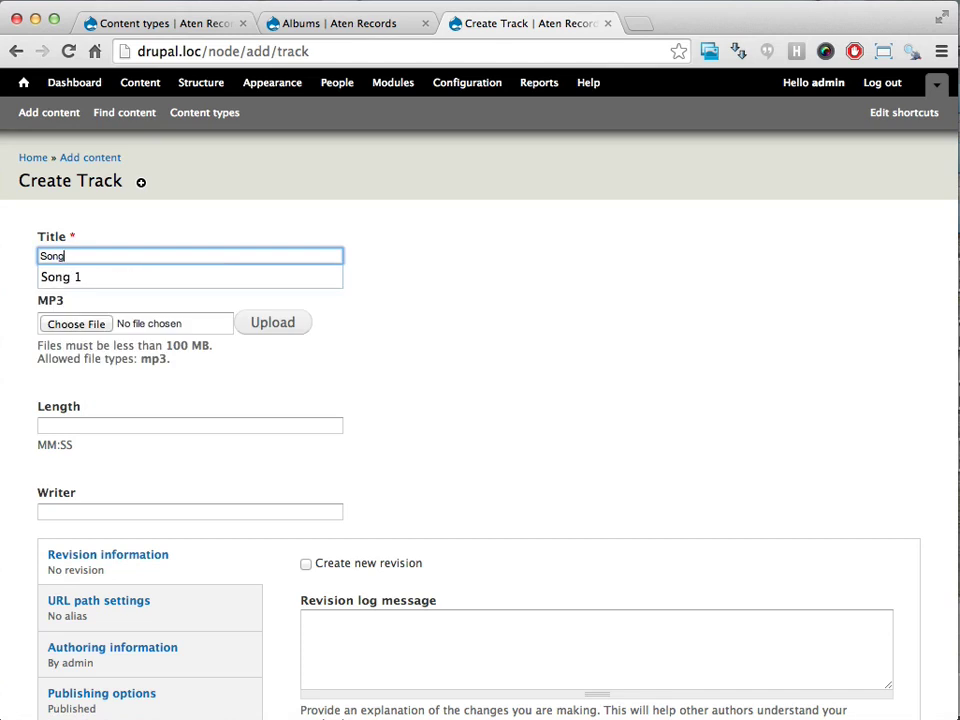
click(124, 431)
text(02:02)
scroll(156, 591, down, 3)
click(67, 642)
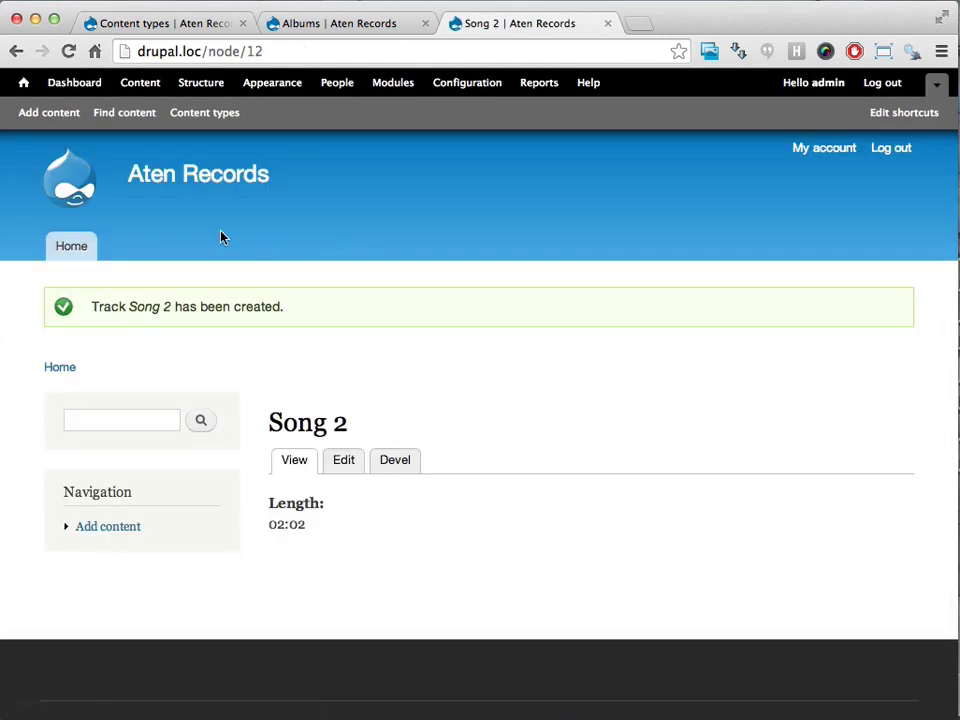
Start a new Album and title it "My New Album".
click(62, 112)
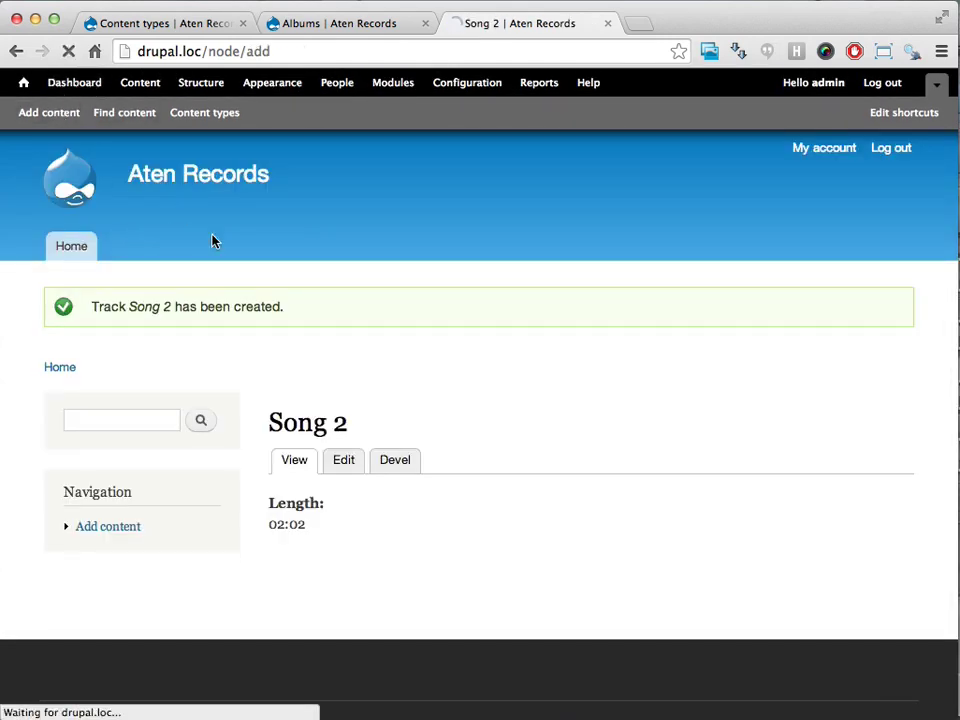
click(88, 240)
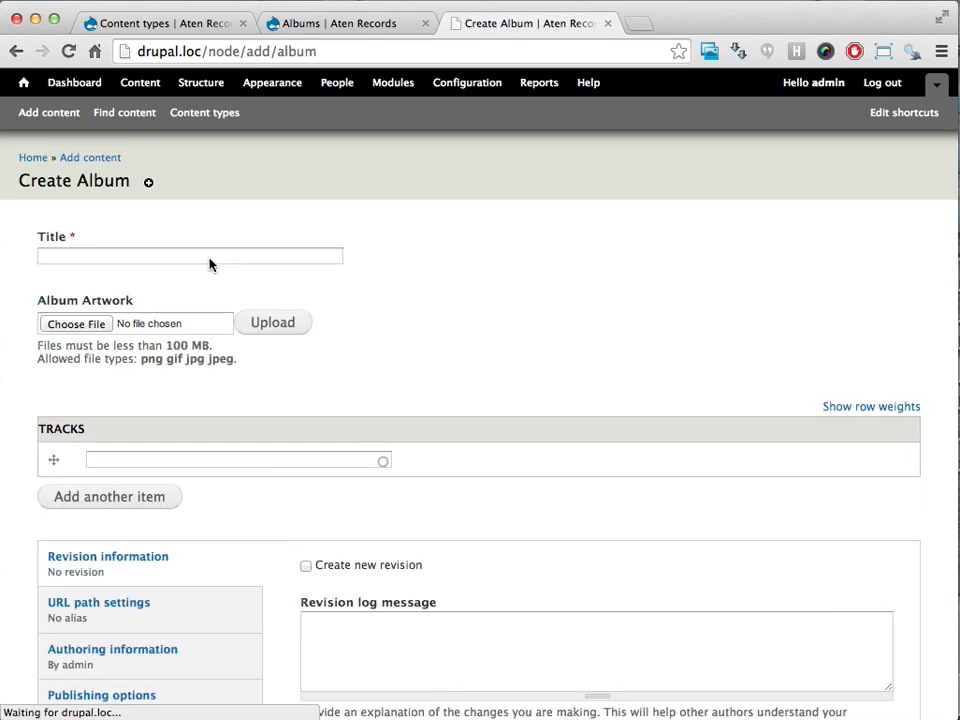
click(86, 257)
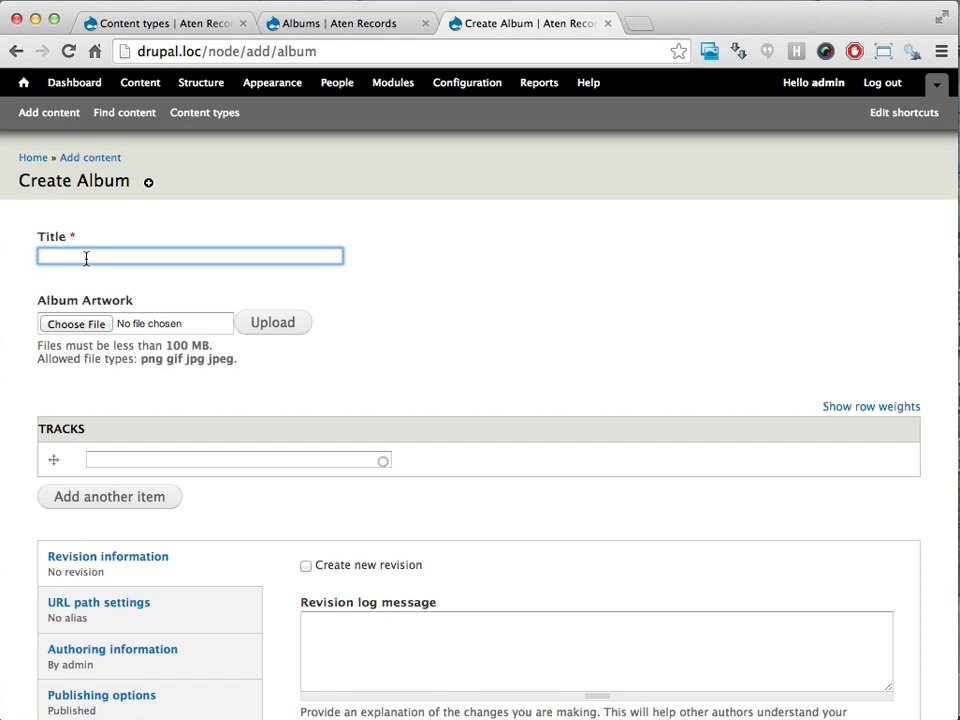
text(My New Album)
Reference Song 1 as the album's first track using the autocomplete suggestions.
click(200, 454)
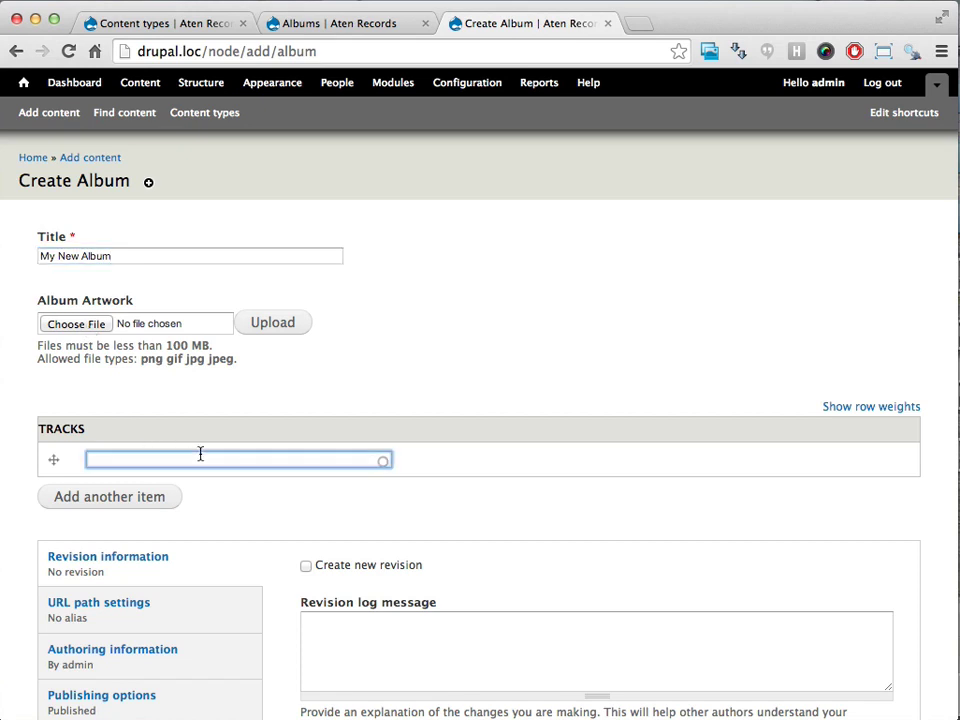
text(a)
key(BackSpace)
text(s)
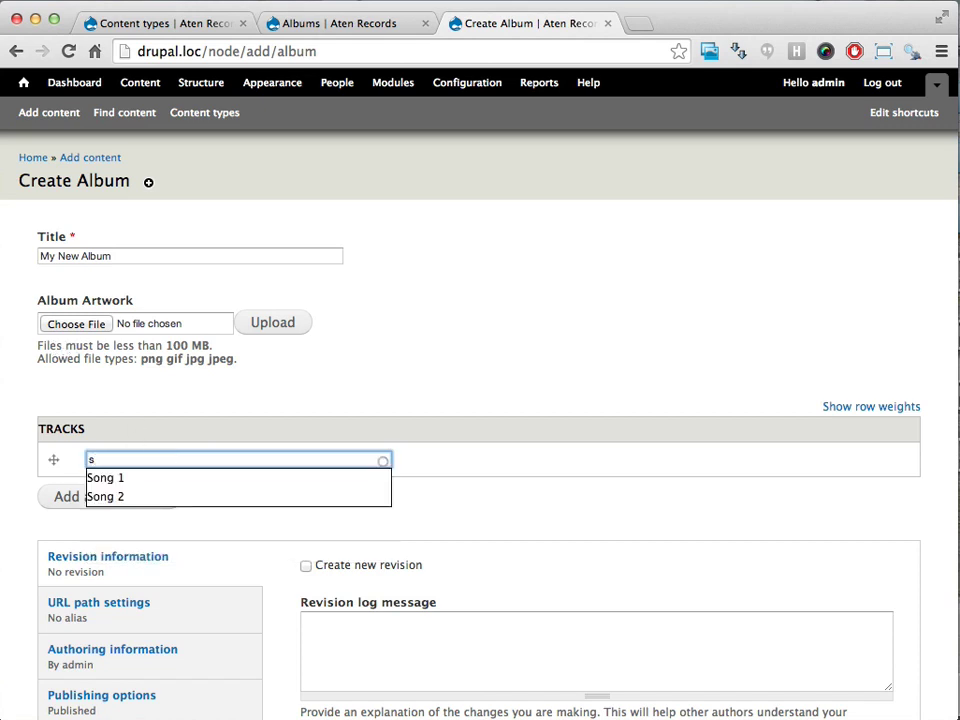
key(Down)
key(Return)
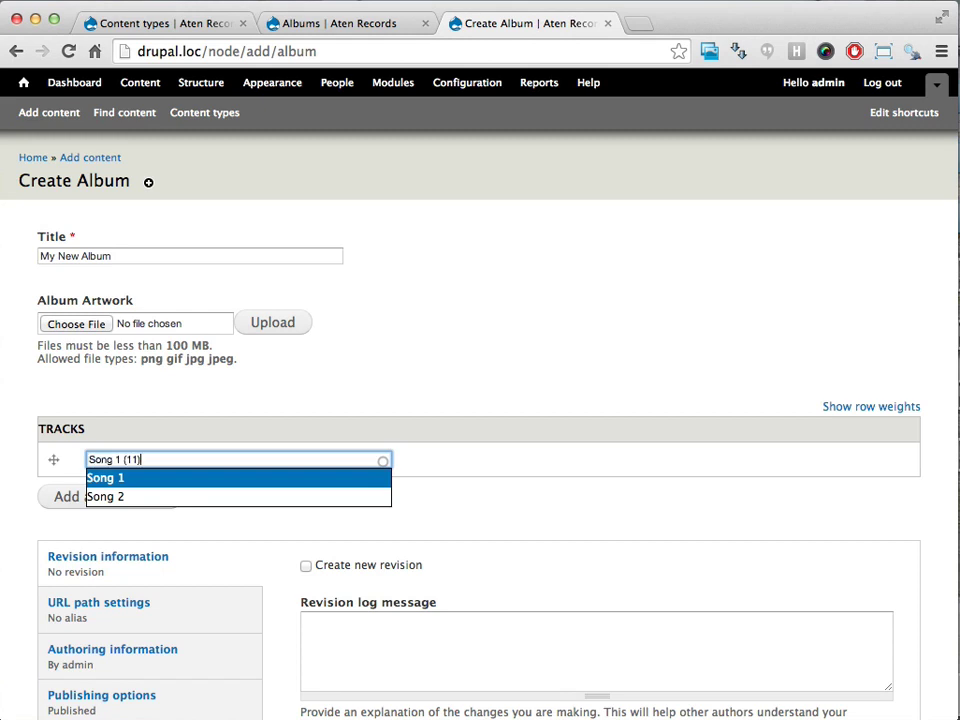
Add another track entry referencing Song 2 and save the album.
click(109, 500)
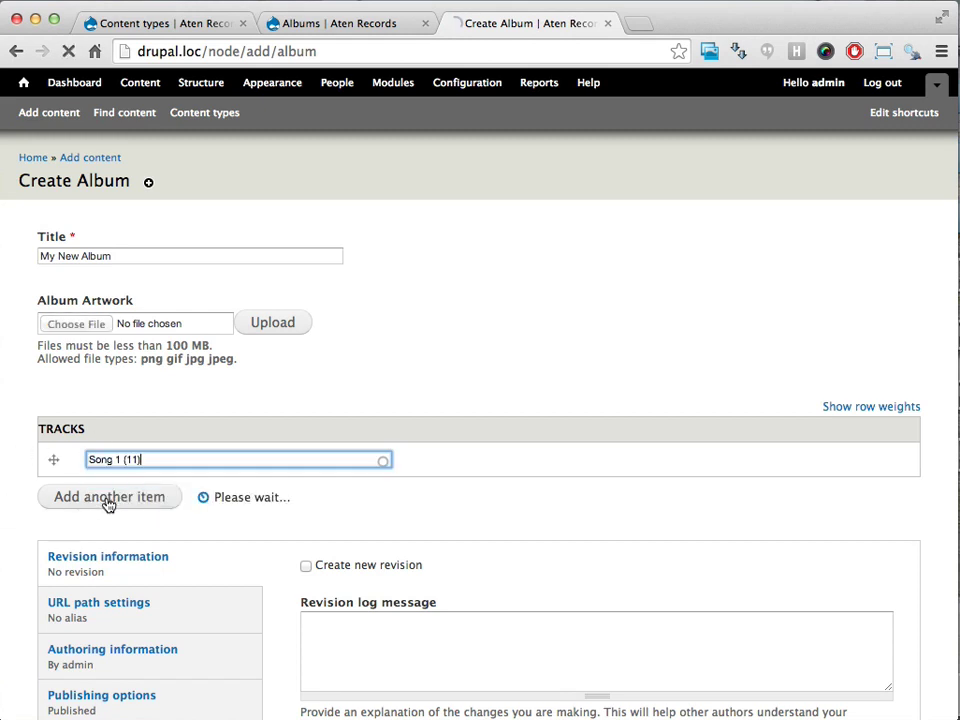
click(152, 494)
text(Son)
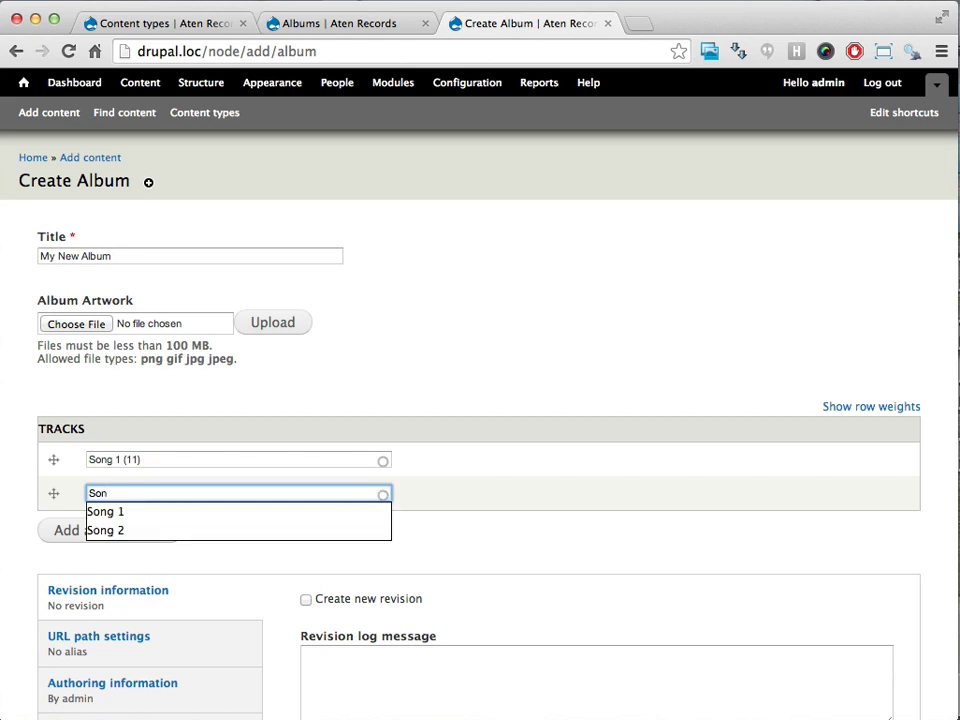
key(Down)
key(Down)
key(Return)
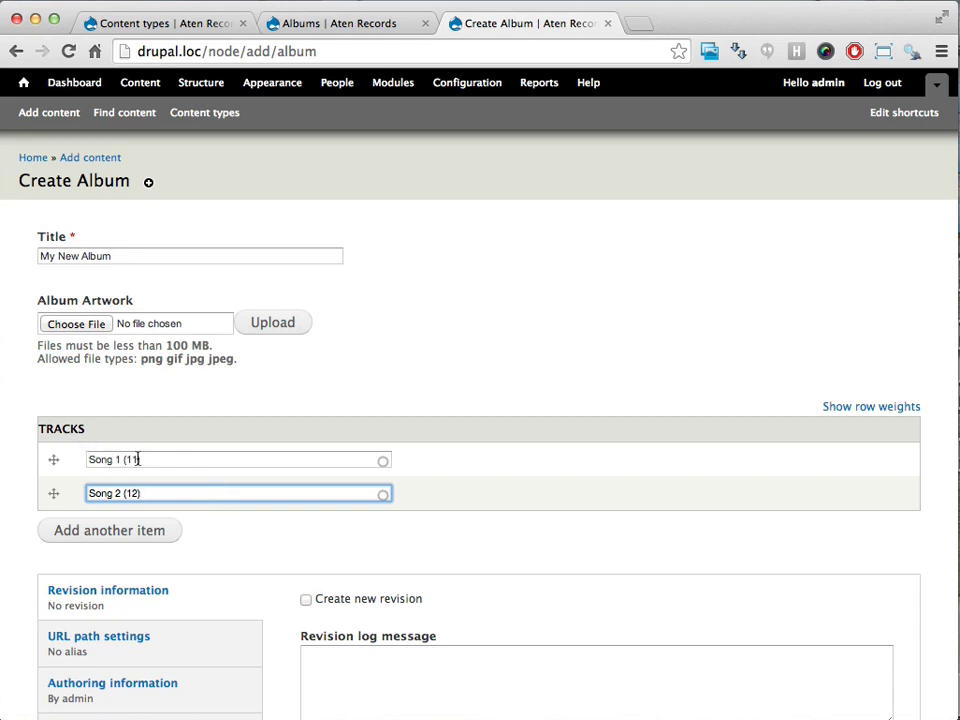
scroll(138, 460, down, 3)
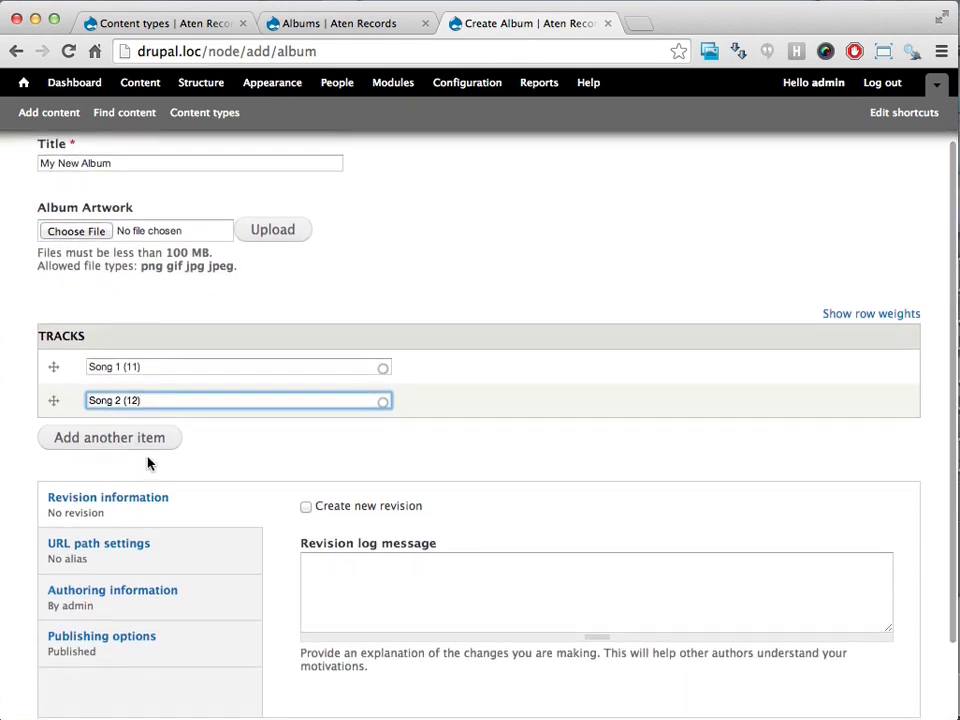
scroll(150, 463, down, 2)
click(68, 668)
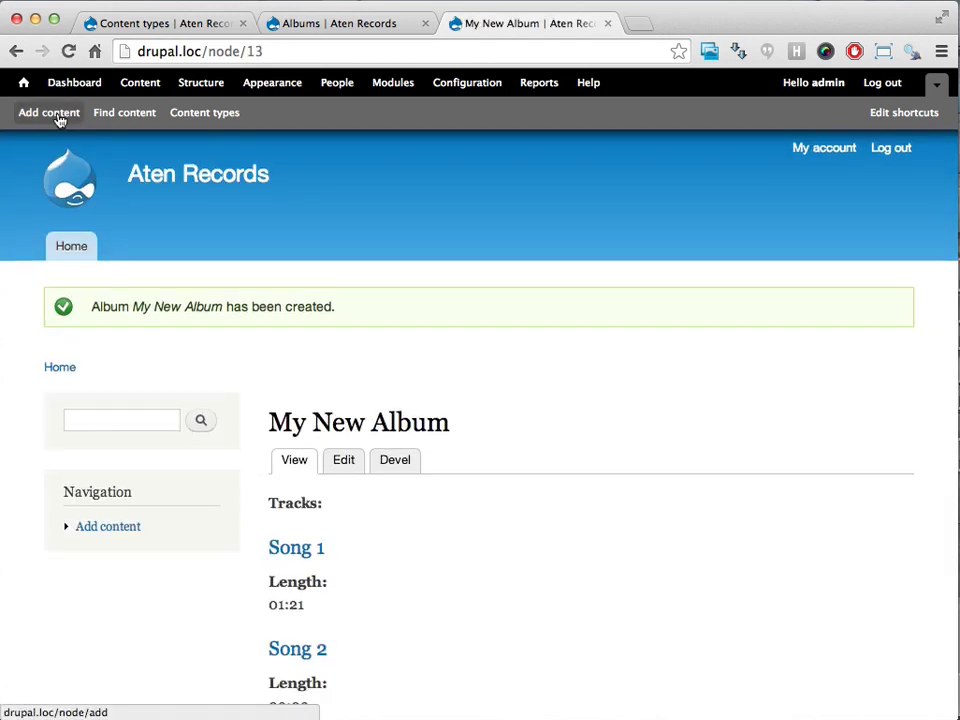
Start a new Artist and name it "New Artist".
click(52, 113)
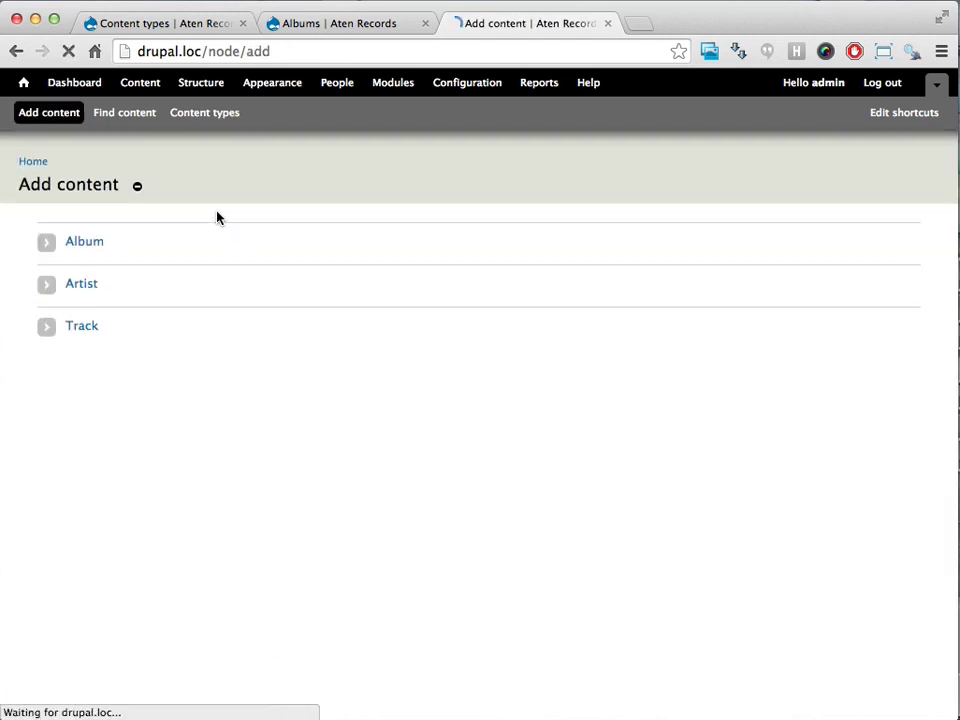
click(84, 282)
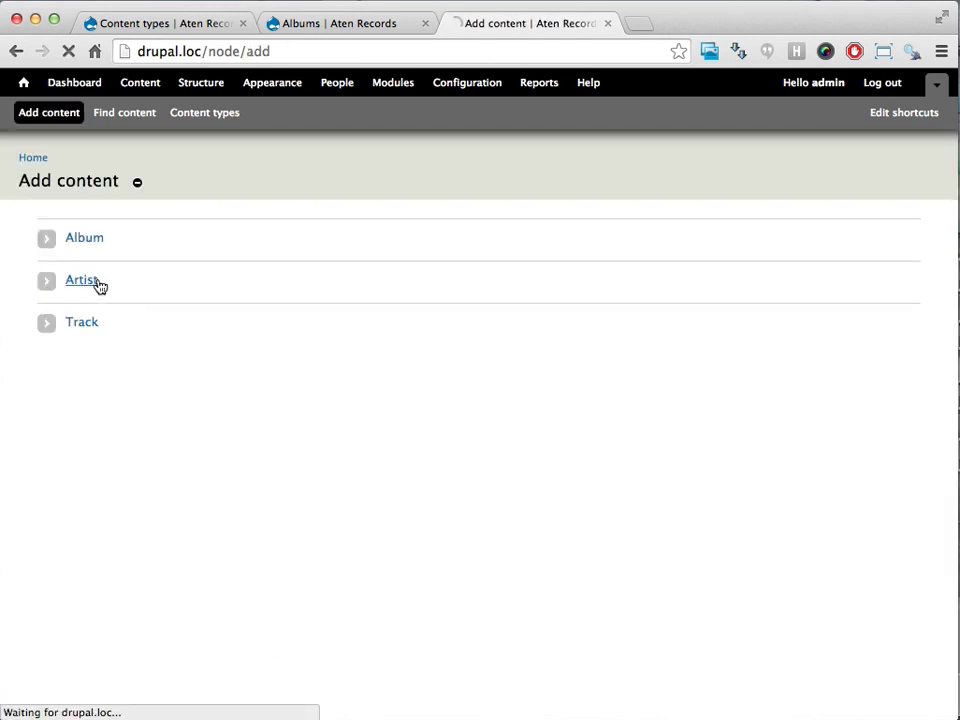
click(156, 255)
text(New Artist)
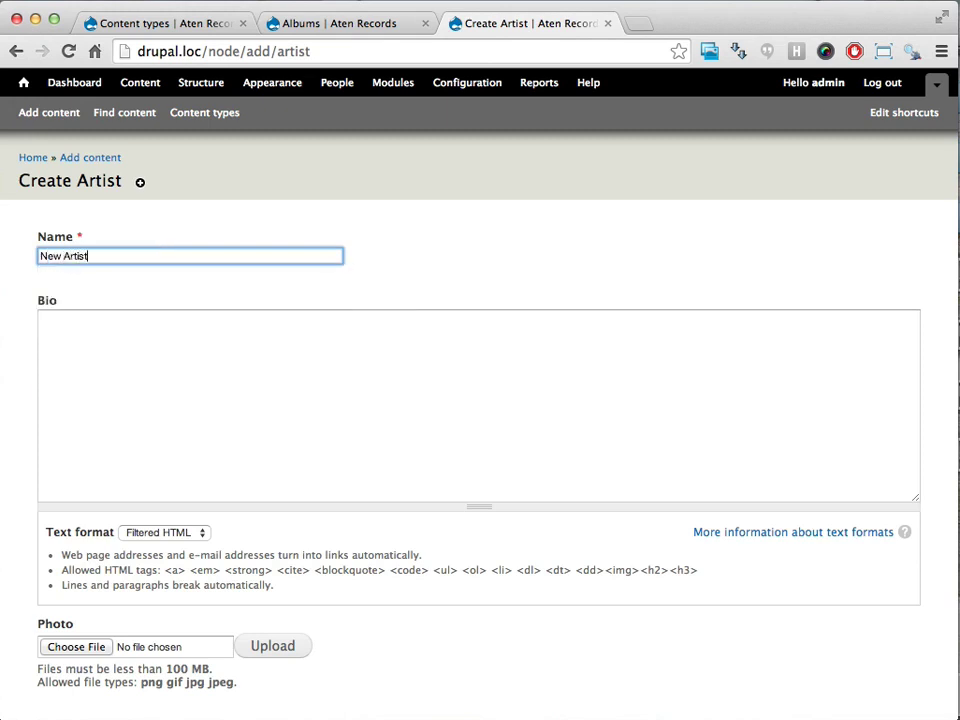
Reference My New Album in the artist's Albums field using the autocomplete suggestion and save the artist.
scroll(272, 331, down, 5)
click(114, 583)
text(a)
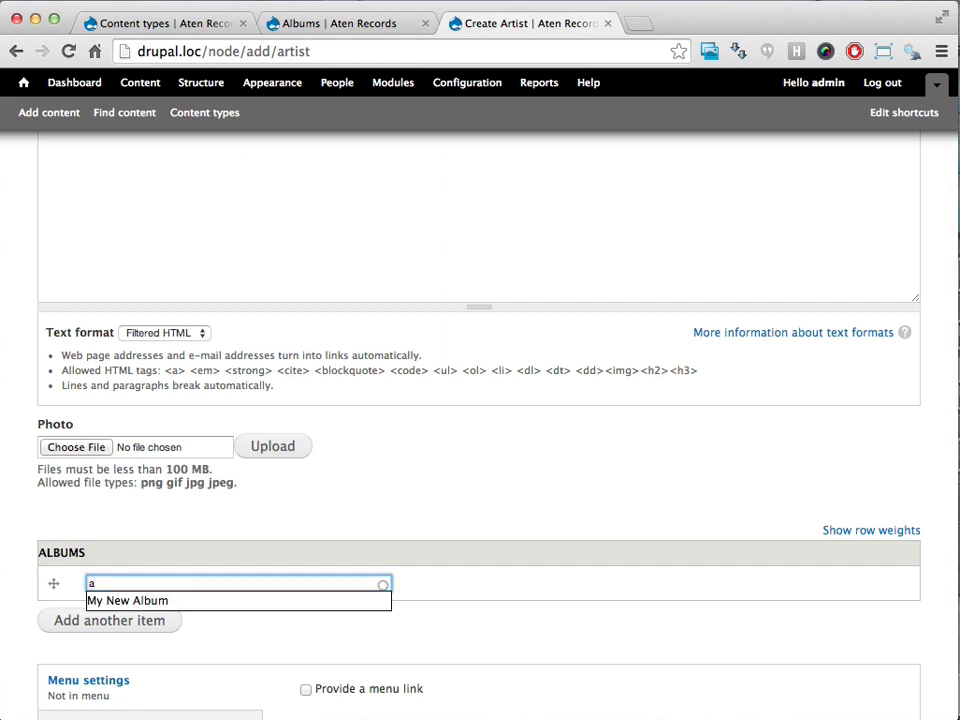
key(Down)
key(Return)
scroll(219, 639, down, 5)
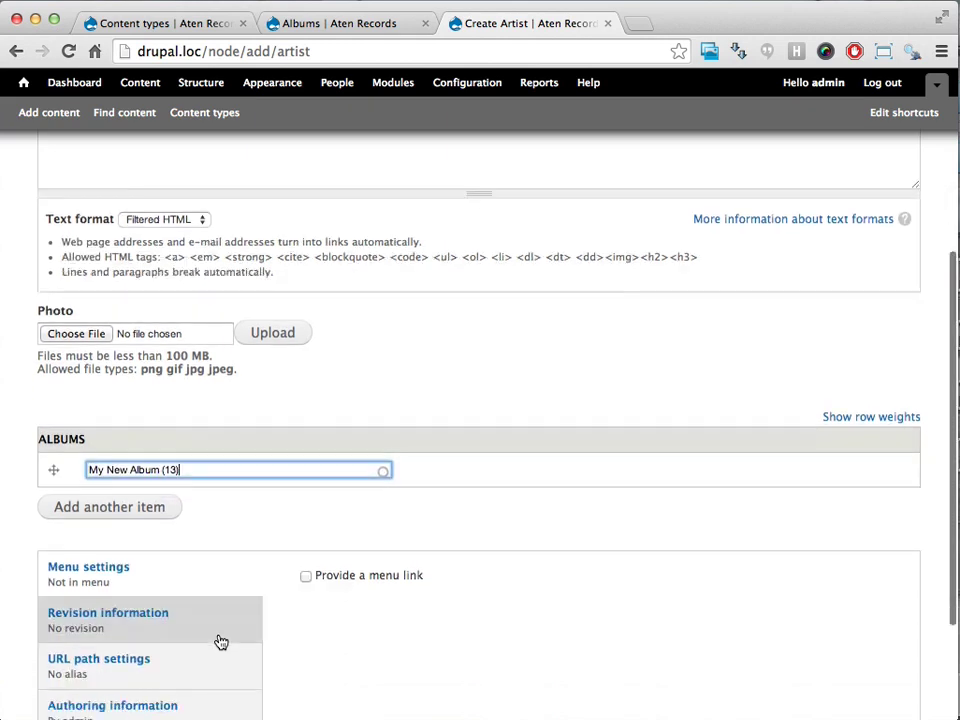
scroll(375, 624, down, 2)
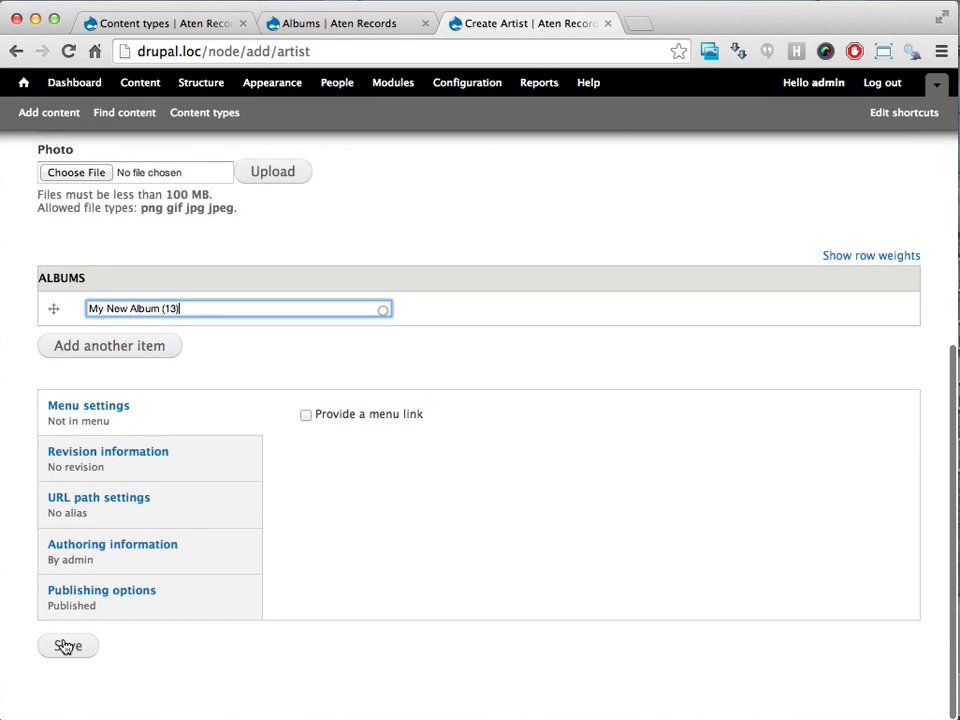
click(68, 645)
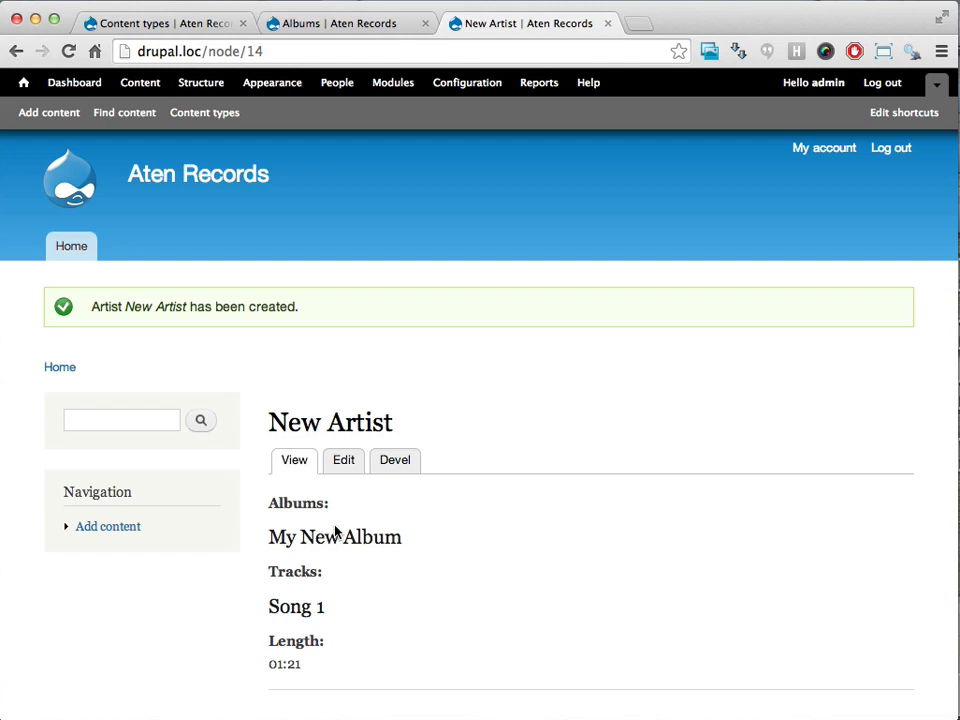
Open a blank Album creation form and look over its Tracks reference field.
click(56, 113)
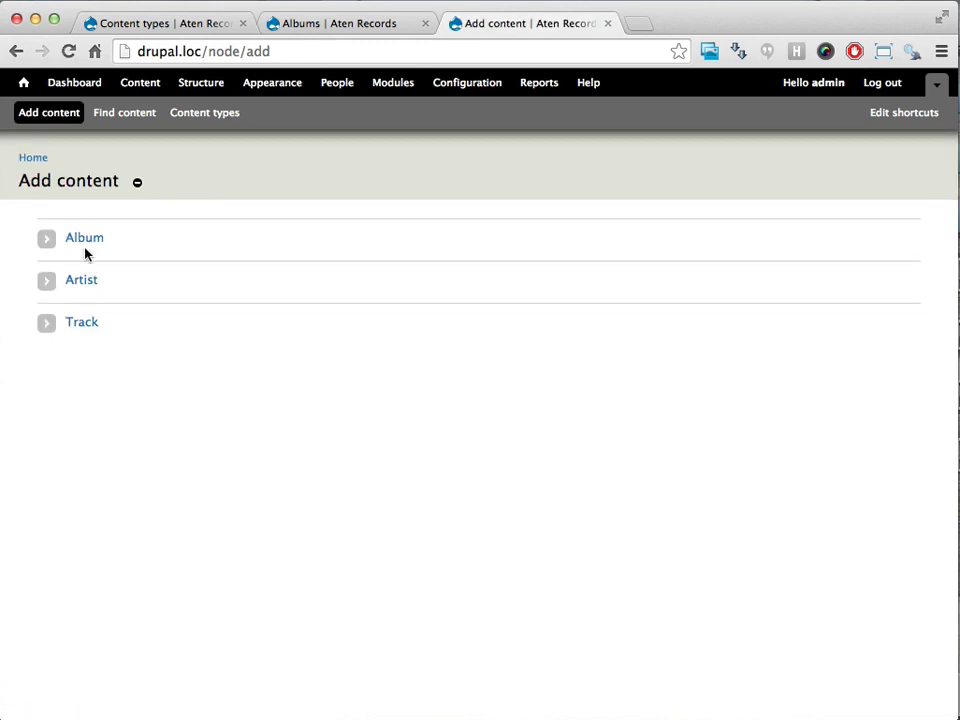
click(85, 246)
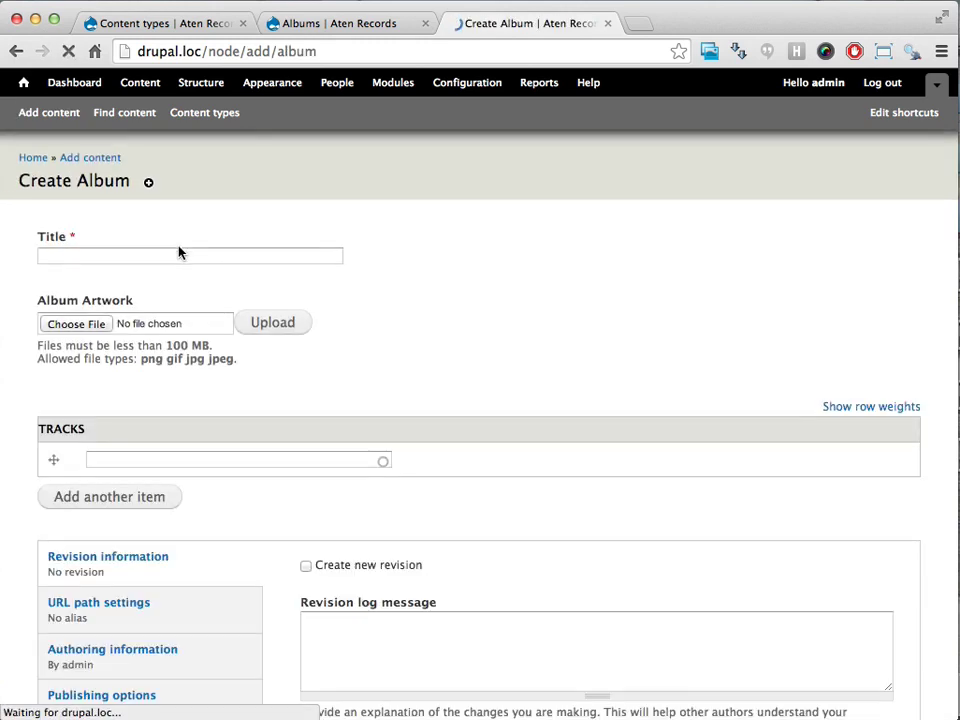
scroll(205, 340, down, 2)
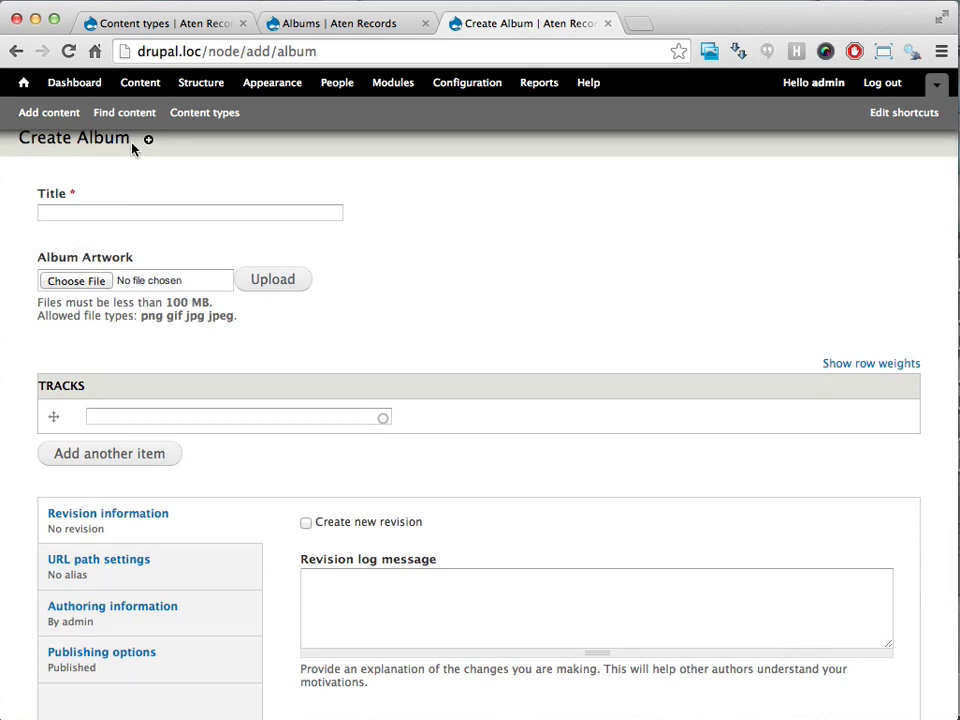
Enable the Inline Entity Form and References dialog modules and save the module configuration.
click(385, 84)
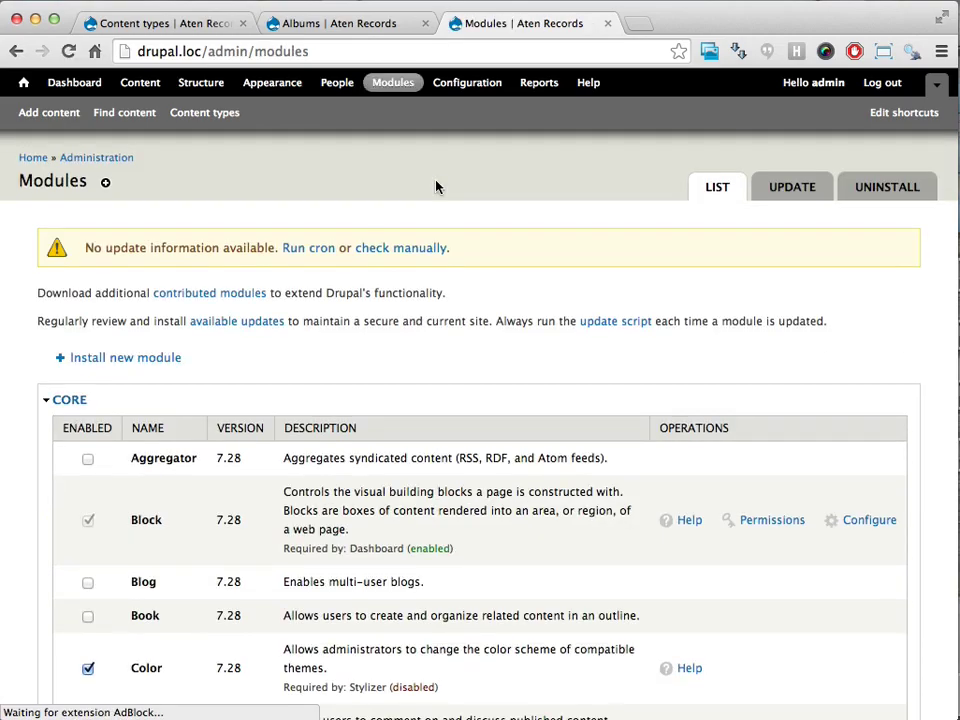
scroll(396, 220, down, 5)
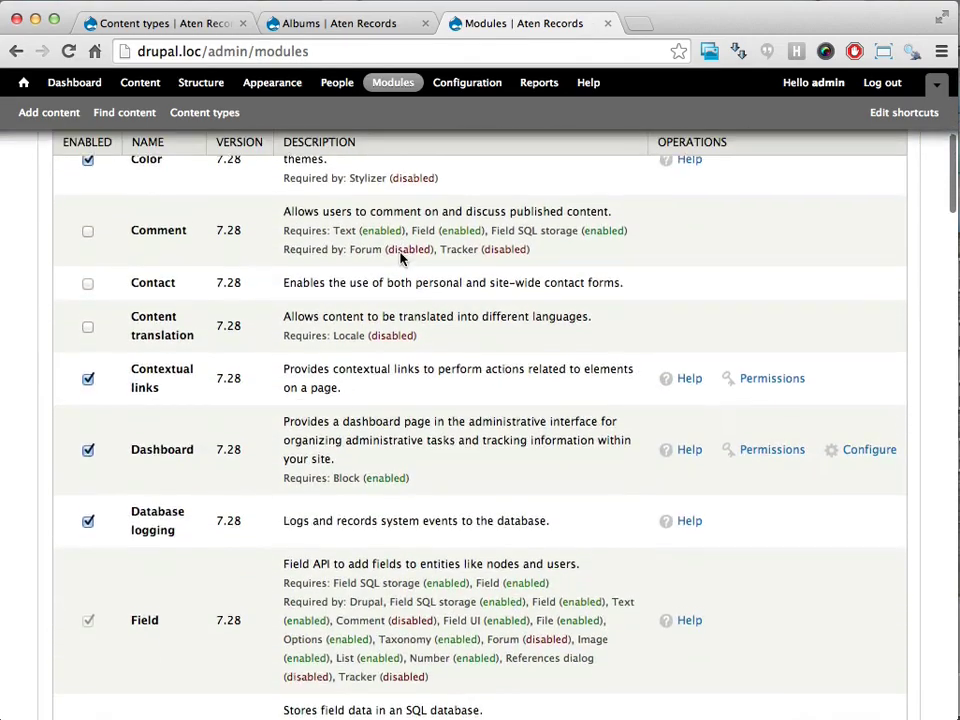
scroll(400, 258, down, 20)
scroll(400, 258, down, 20)
scroll(400, 258, down, 8)
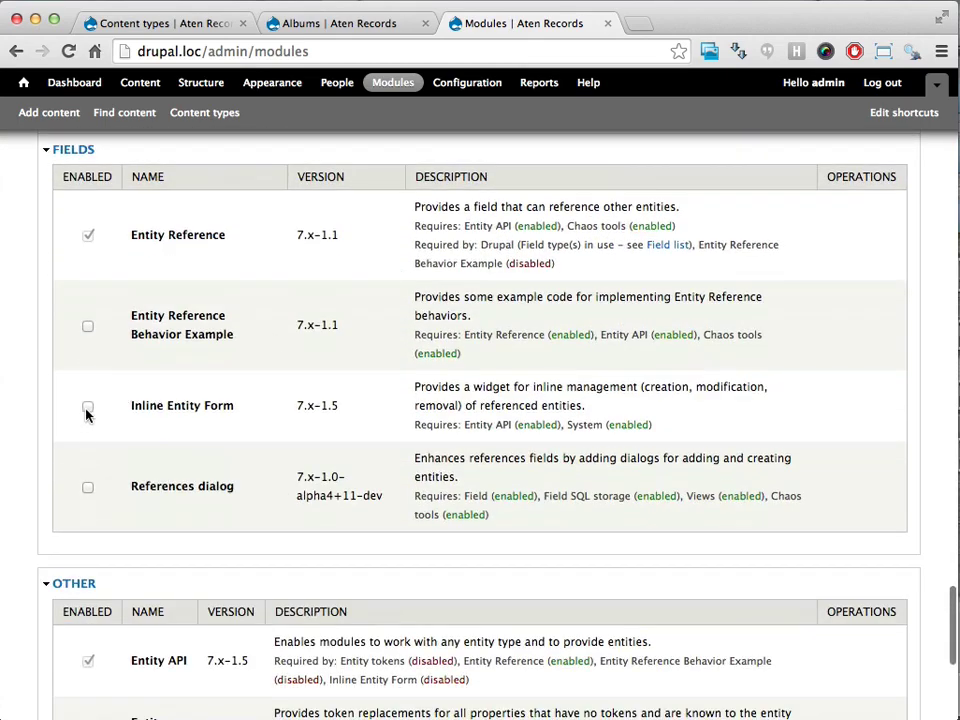
click(87, 408)
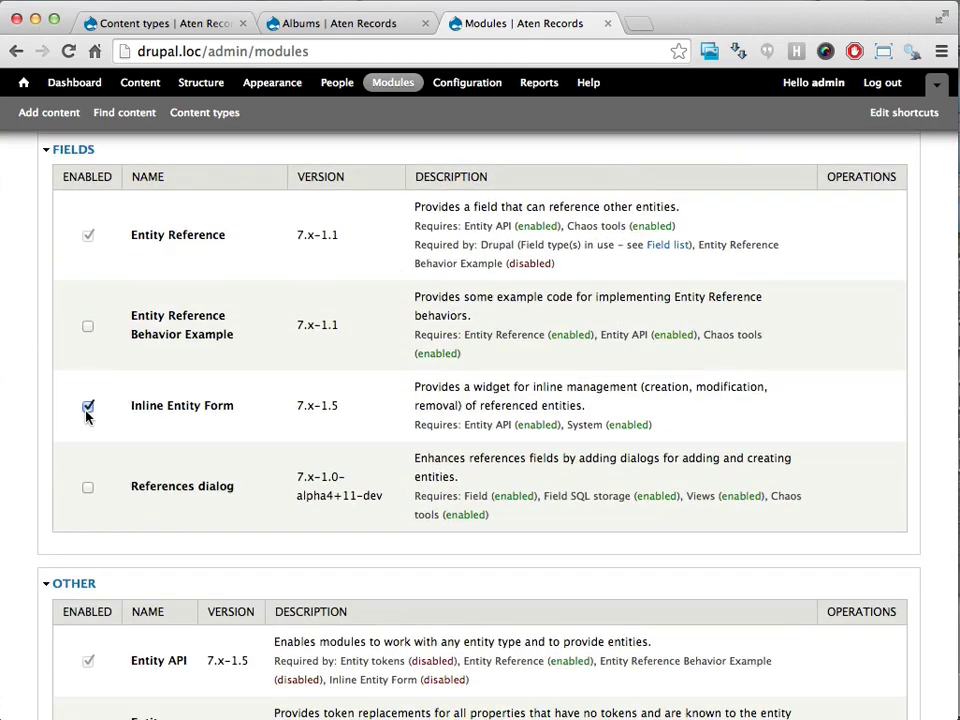
click(88, 488)
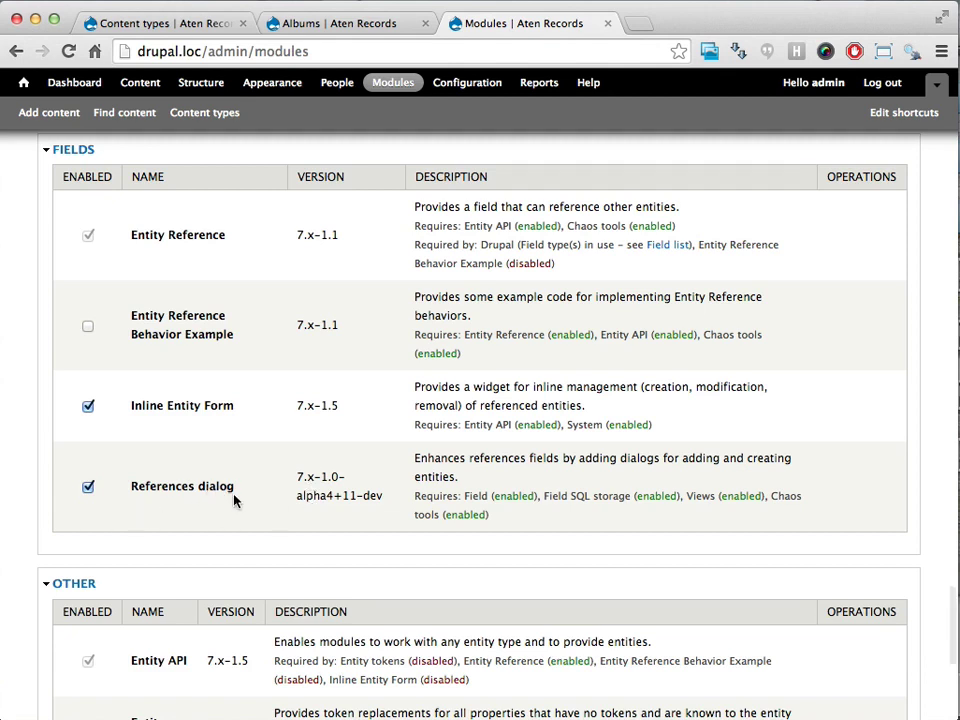
scroll(234, 500, down, 3)
scroll(234, 495, down, 5)
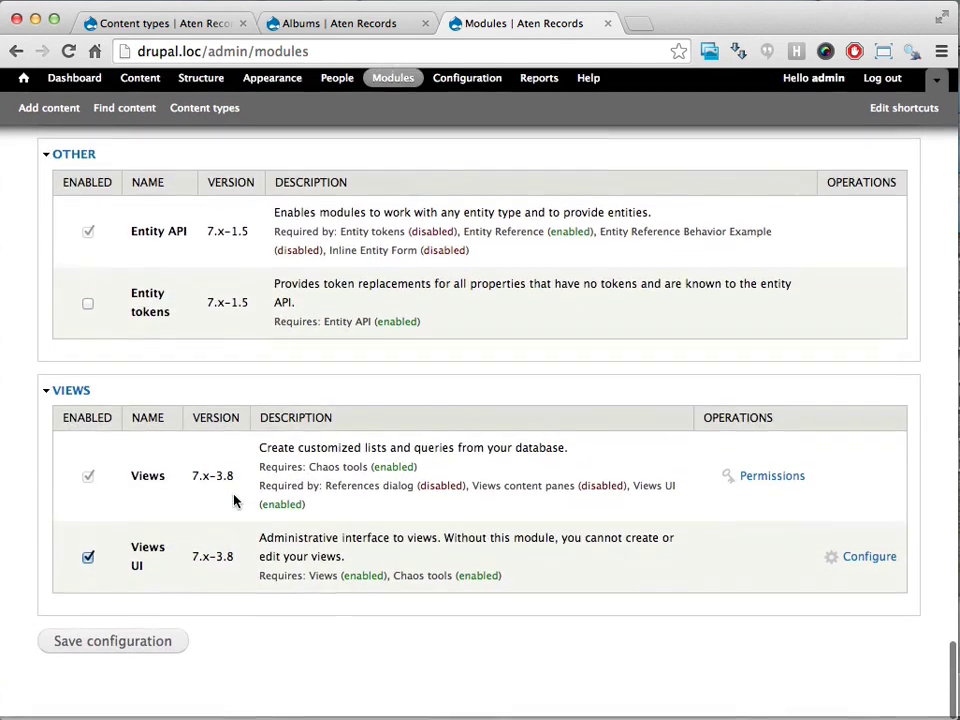
click(113, 647)
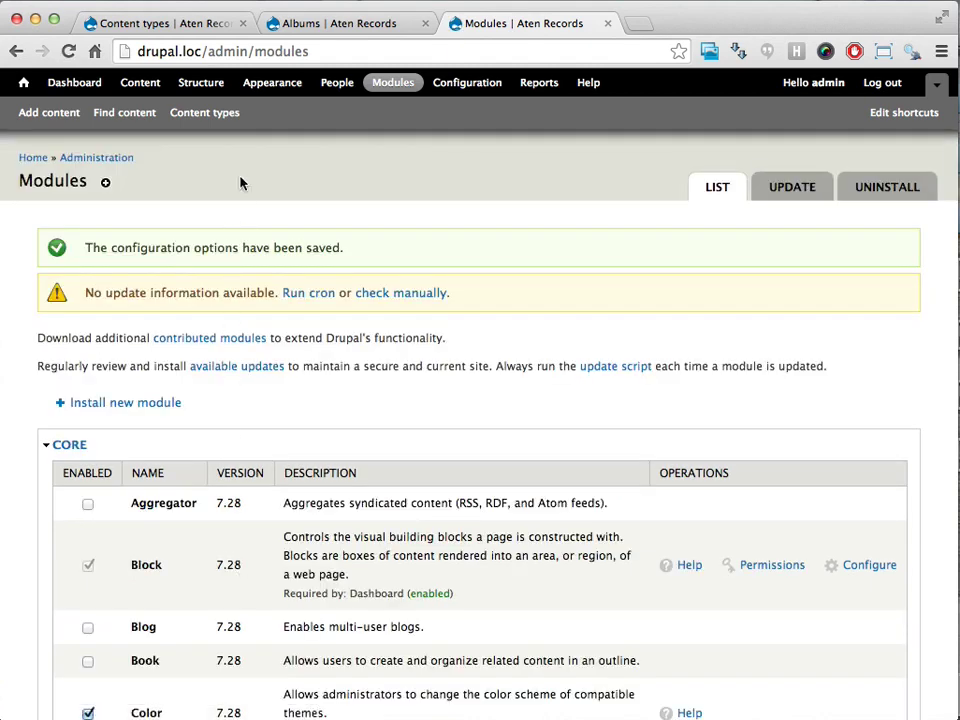
Open the field management pages of the Artist and Album content types in separate browser tabs.
click(203, 114)
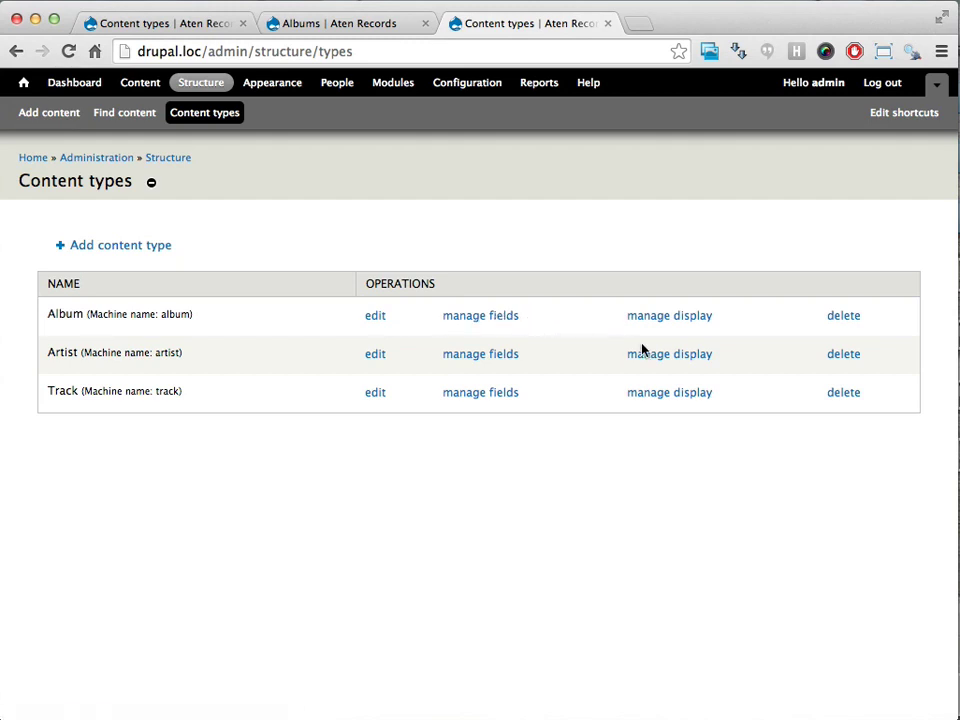
super+click(479, 358)
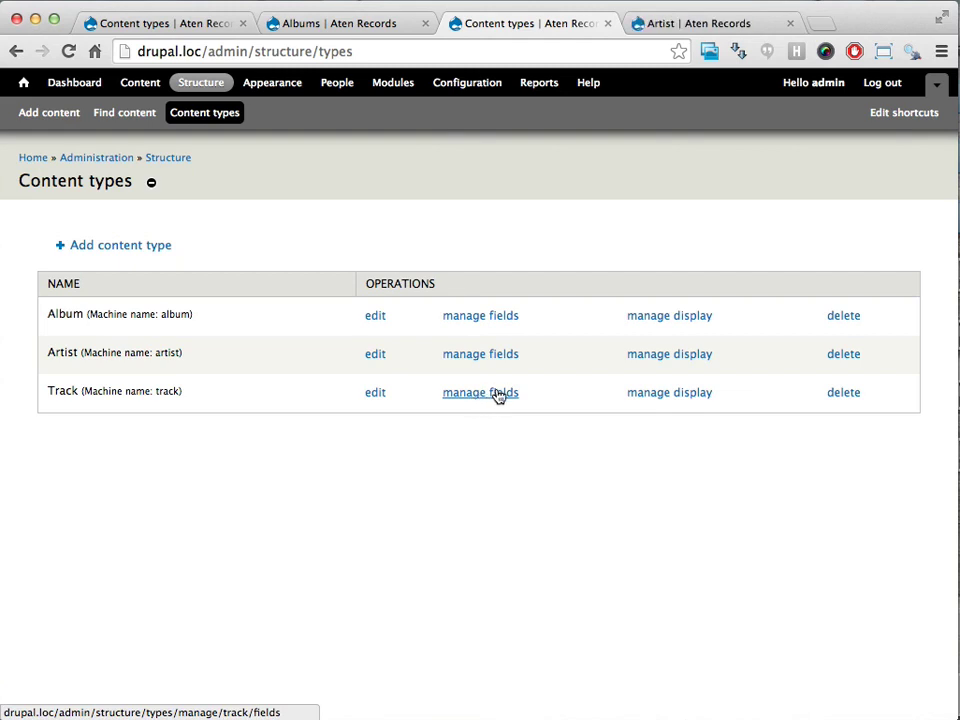
super+click(489, 318)
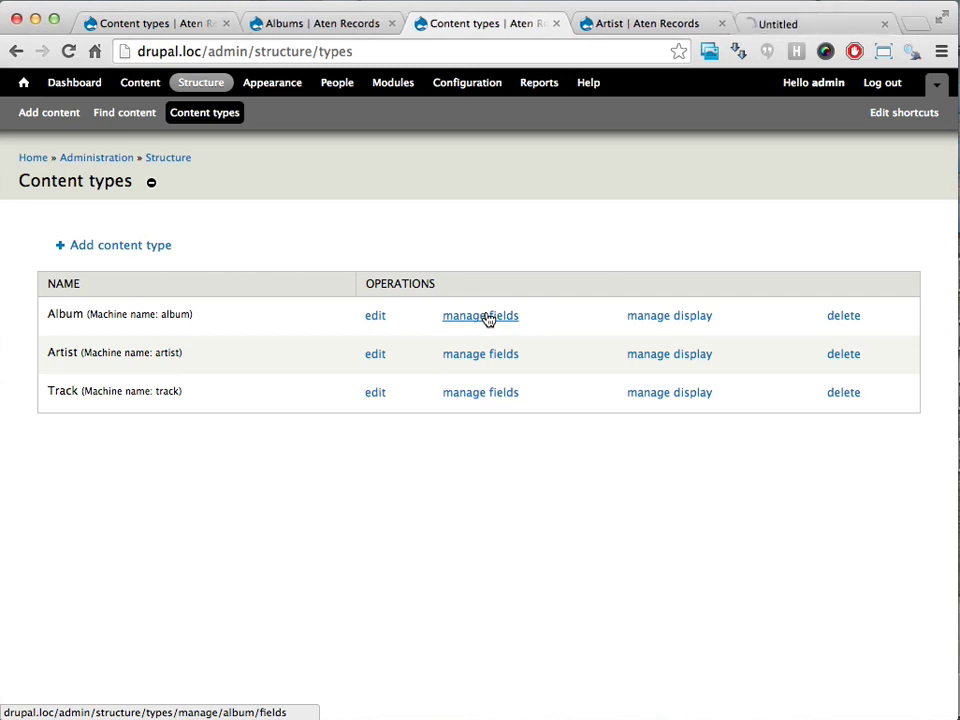
Review the Artist type's Albums field settings, examining the edit, add and search dialog options.
click(617, 24)
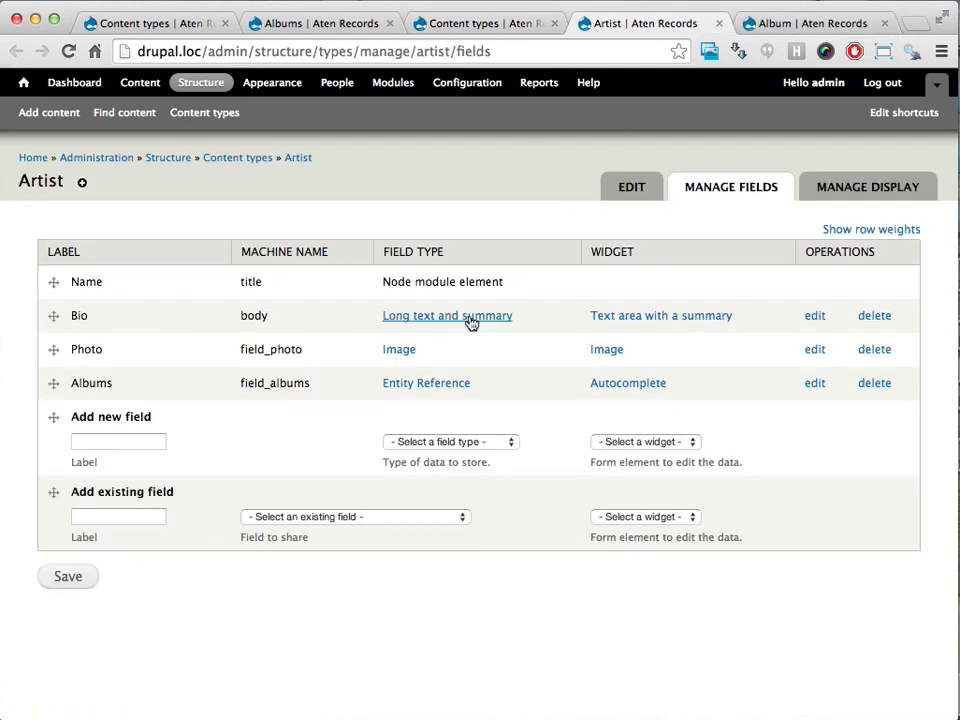
click(815, 384)
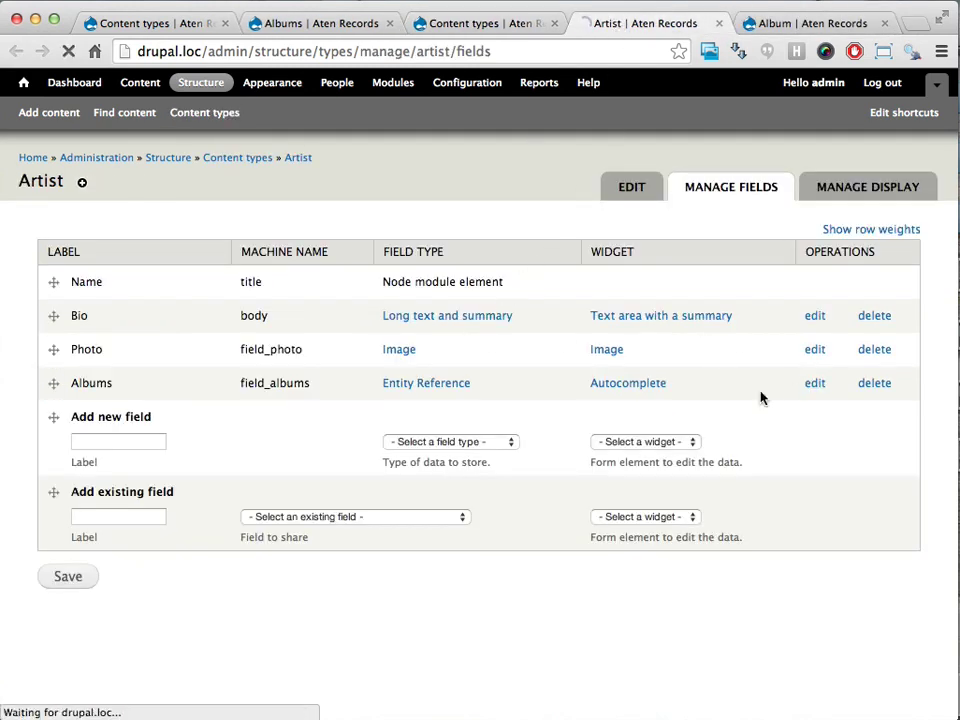
scroll(311, 403, down, 5)
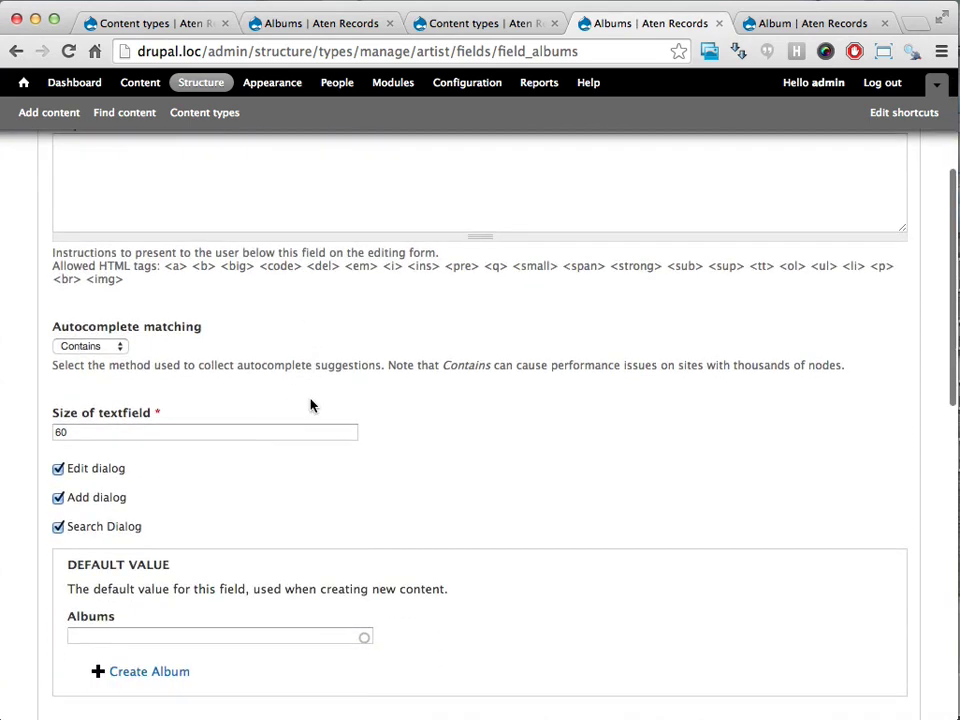
scroll(311, 404, down, 1)
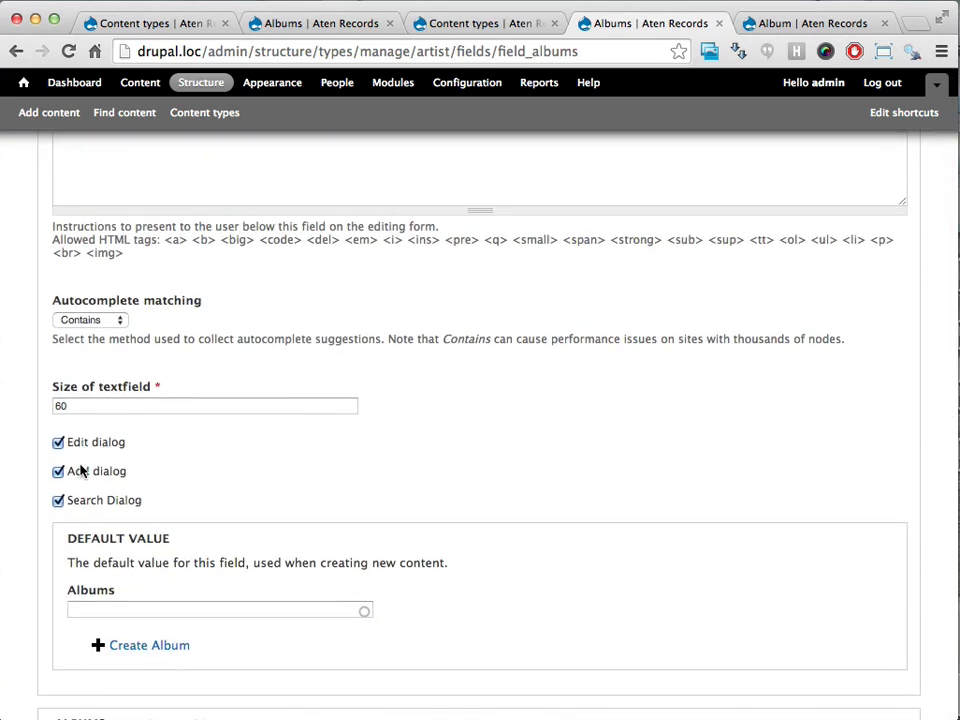
scroll(107, 499, down, 2)
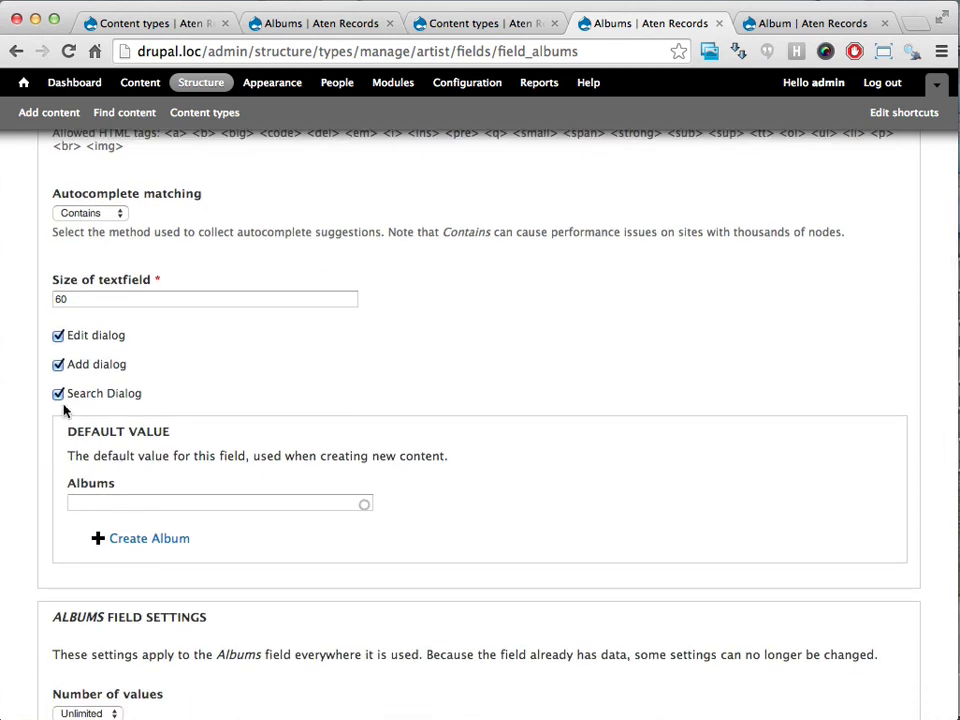
scroll(96, 405, down, 2)
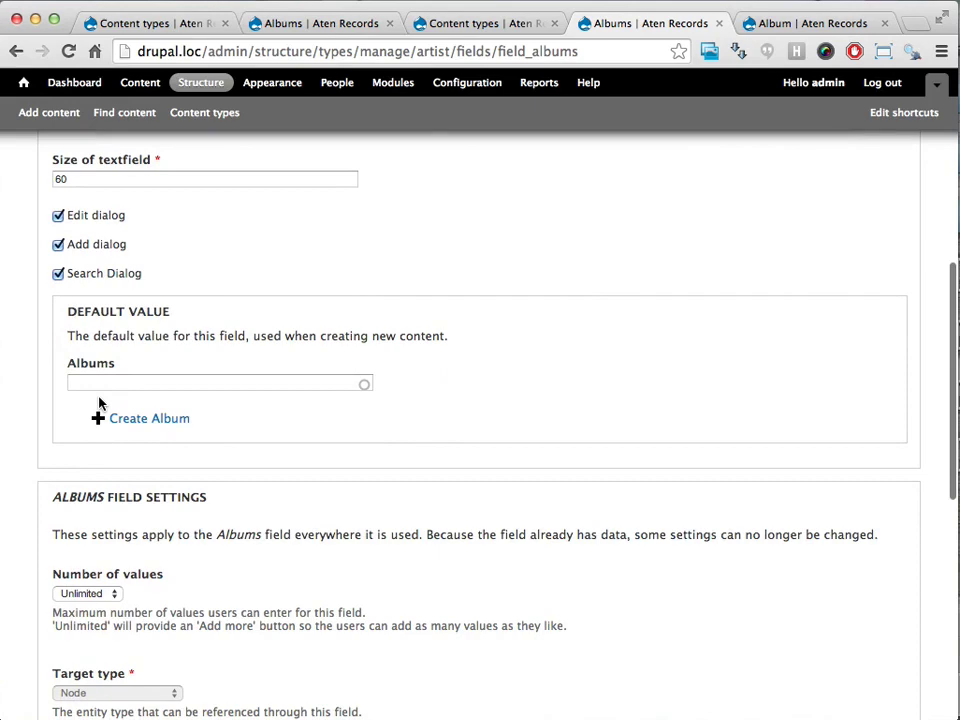
scroll(97, 402, up, 3)
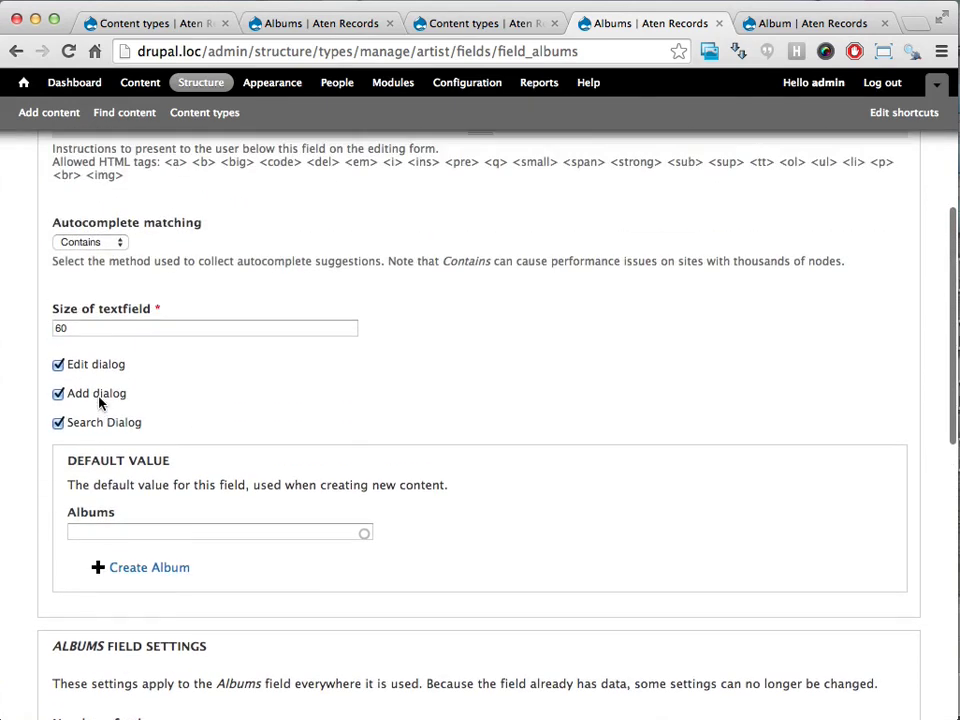
Open the widget type settings of the Album content type's Tracks field for review.
click(797, 24)
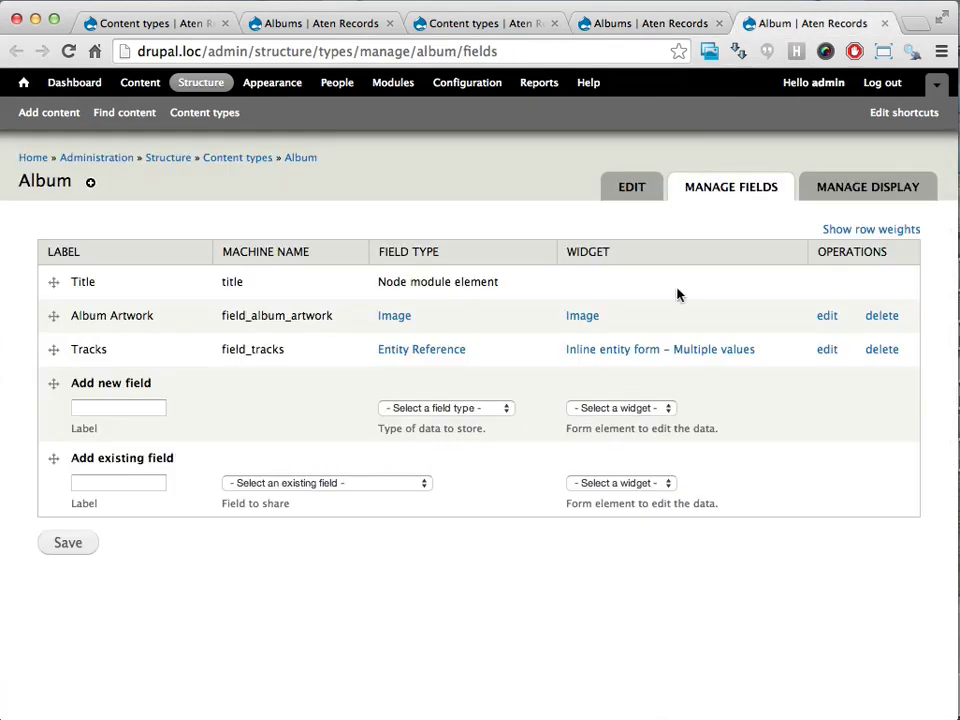
click(824, 352)
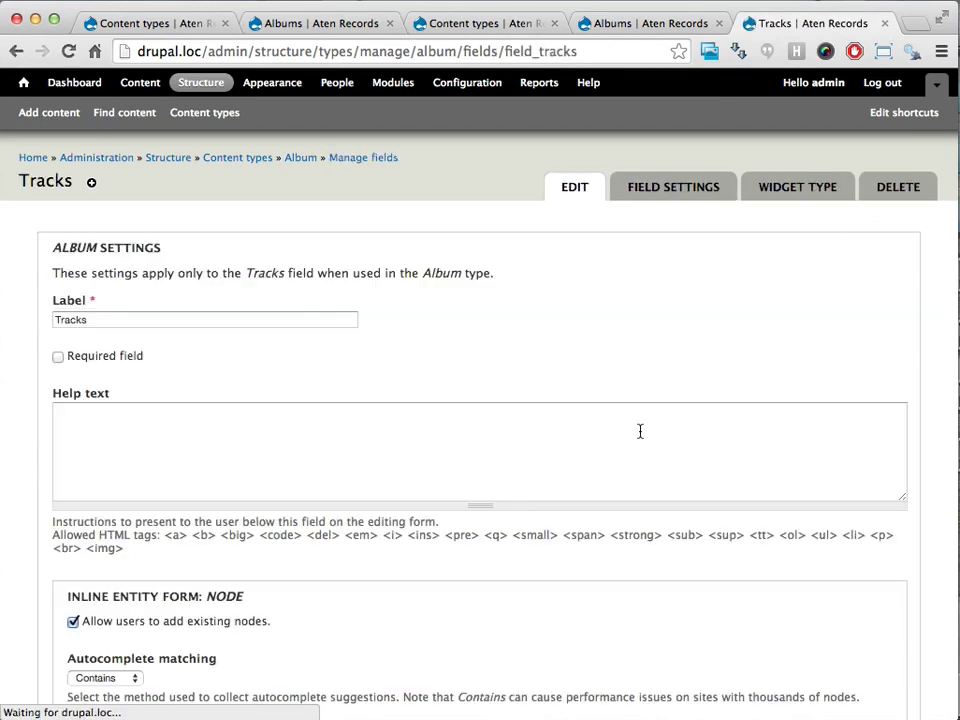
click(768, 192)
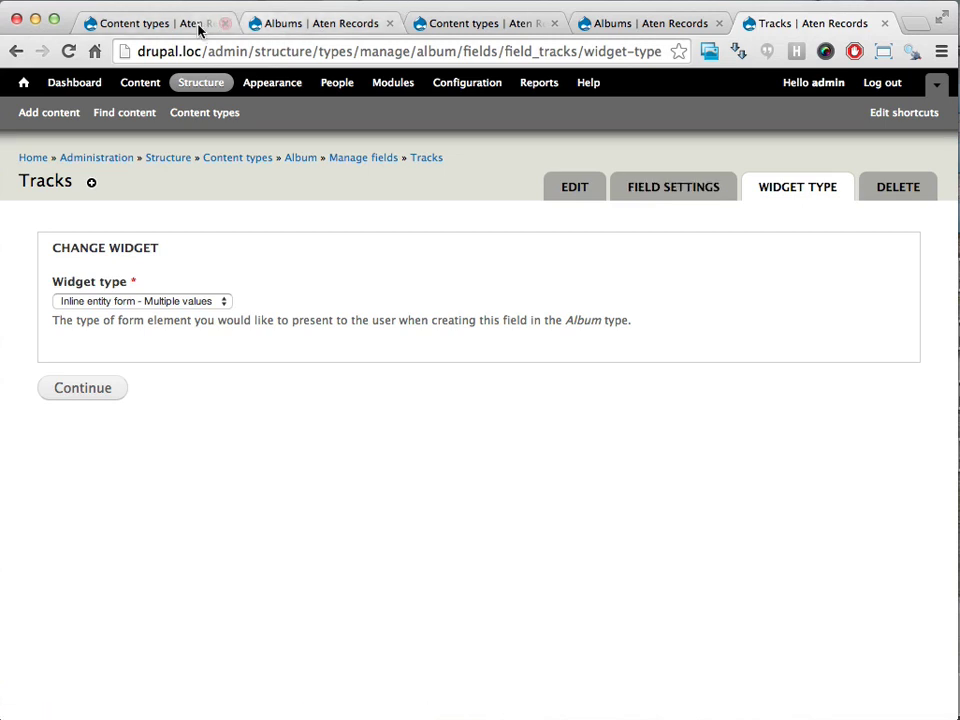
Start another new Artist and name it "New Artist 2".
click(56, 120)
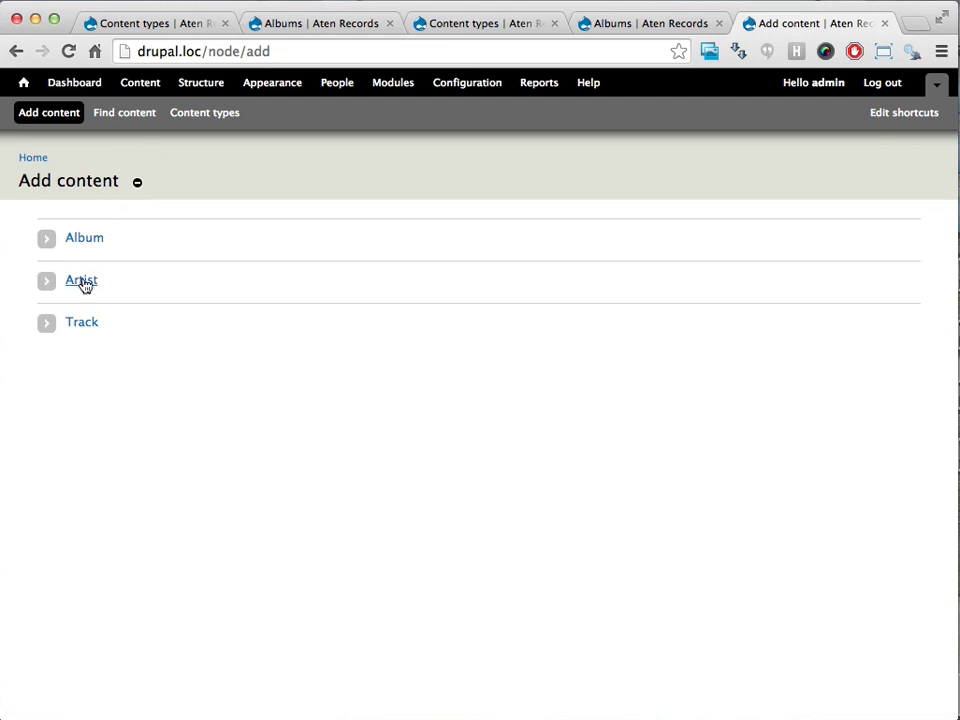
click(82, 283)
click(193, 251)
text(New A)
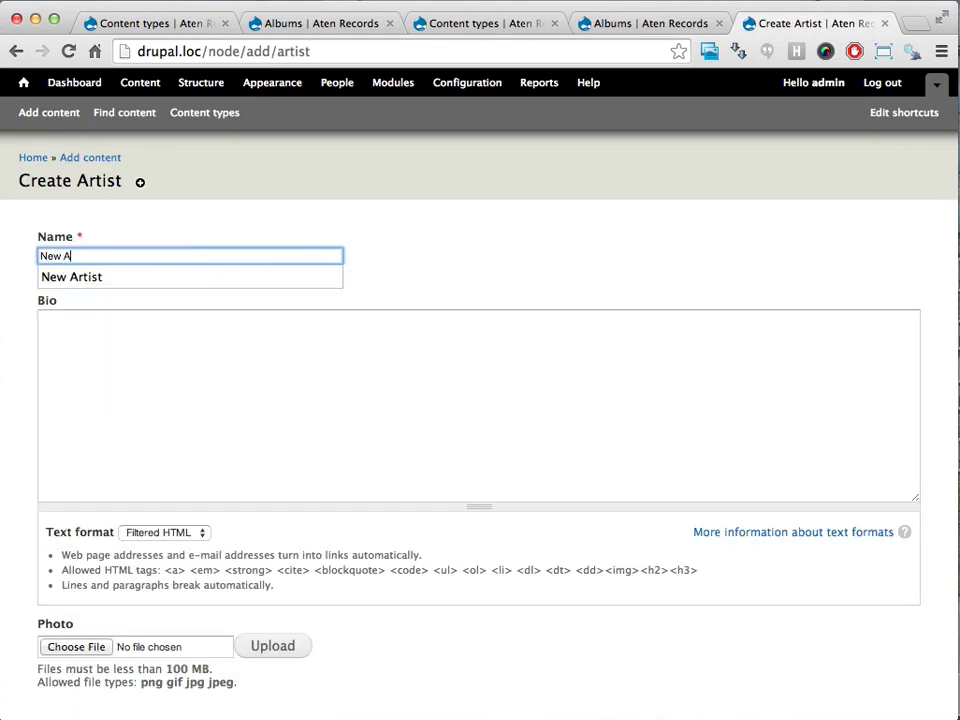
text(rtist 2)
Enter "Here is my bio." as the artist's bio.
scroll(206, 356, down, 1)
click(206, 356)
text(Here is m)
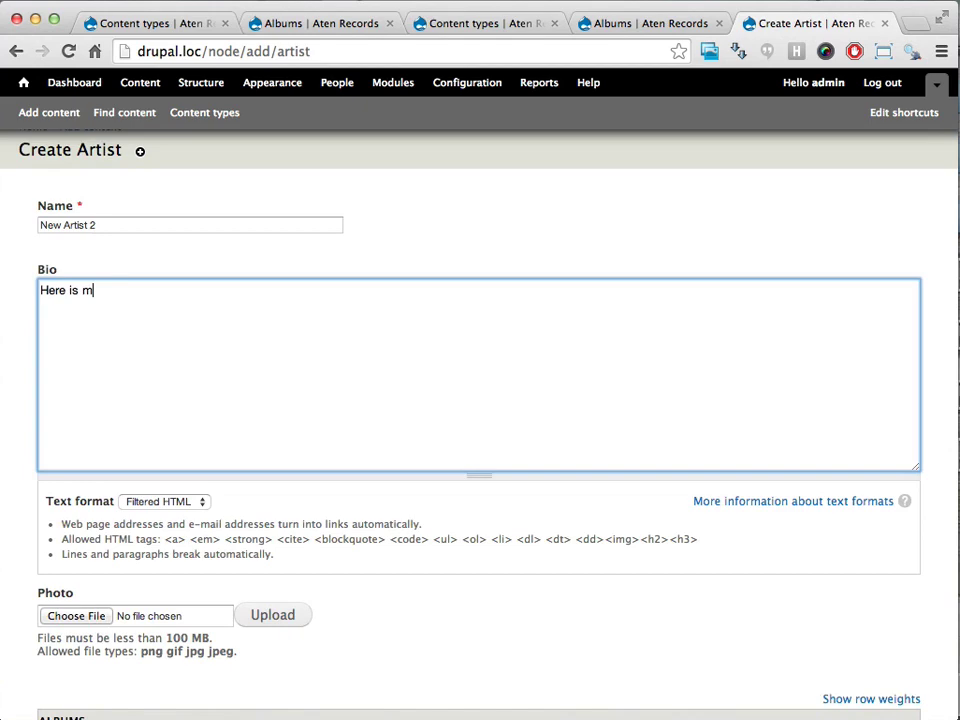
text(y bio.)
scroll(120, 560, down, 2)
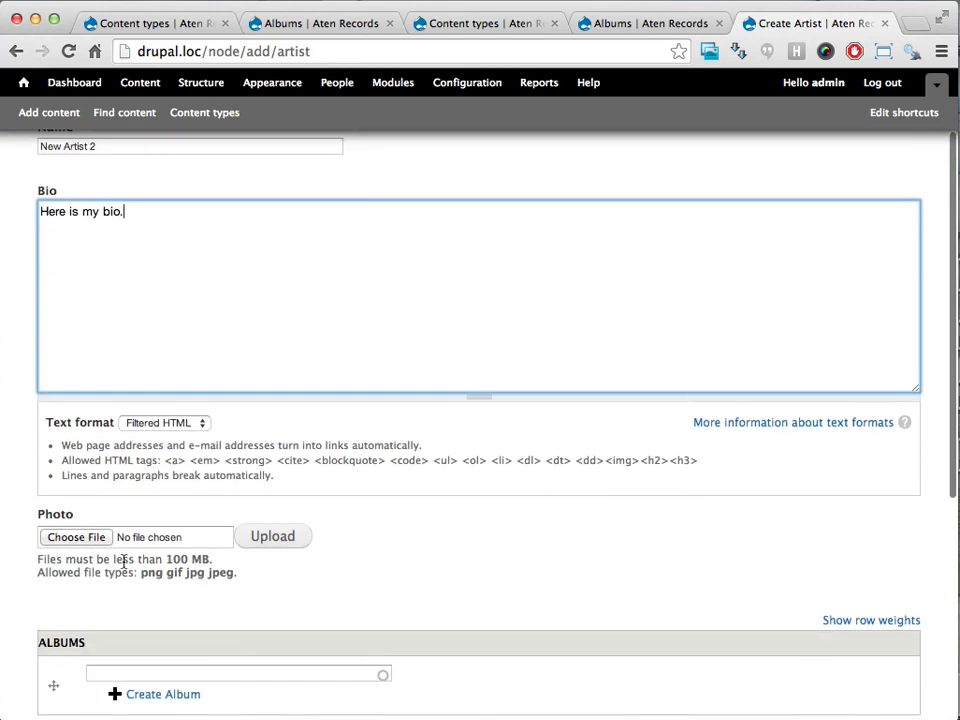
click(70, 538)
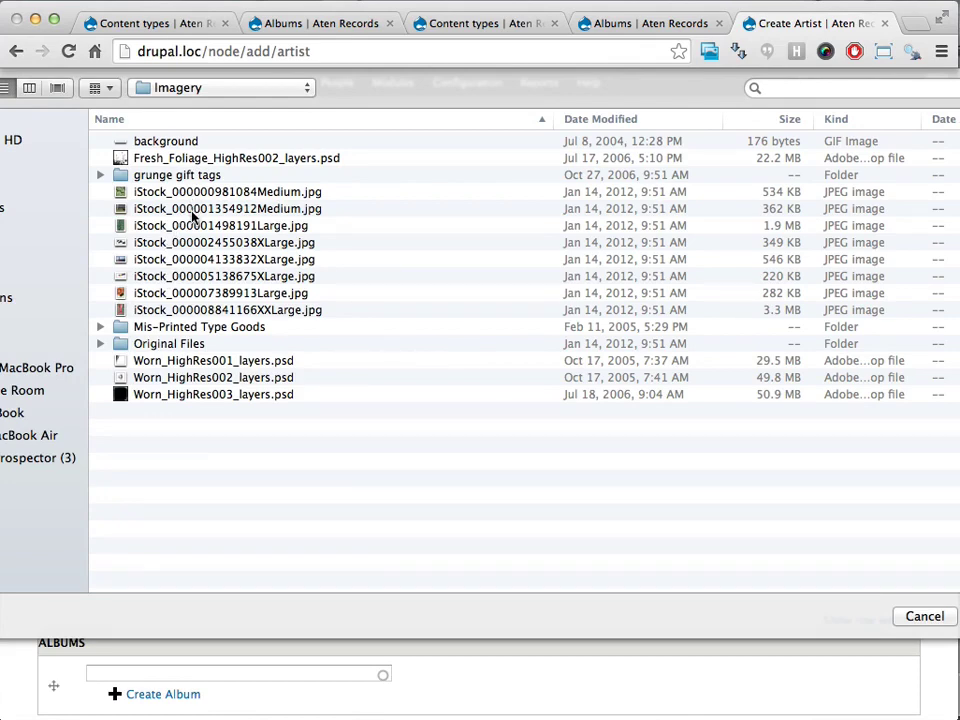
double_click(192, 212)
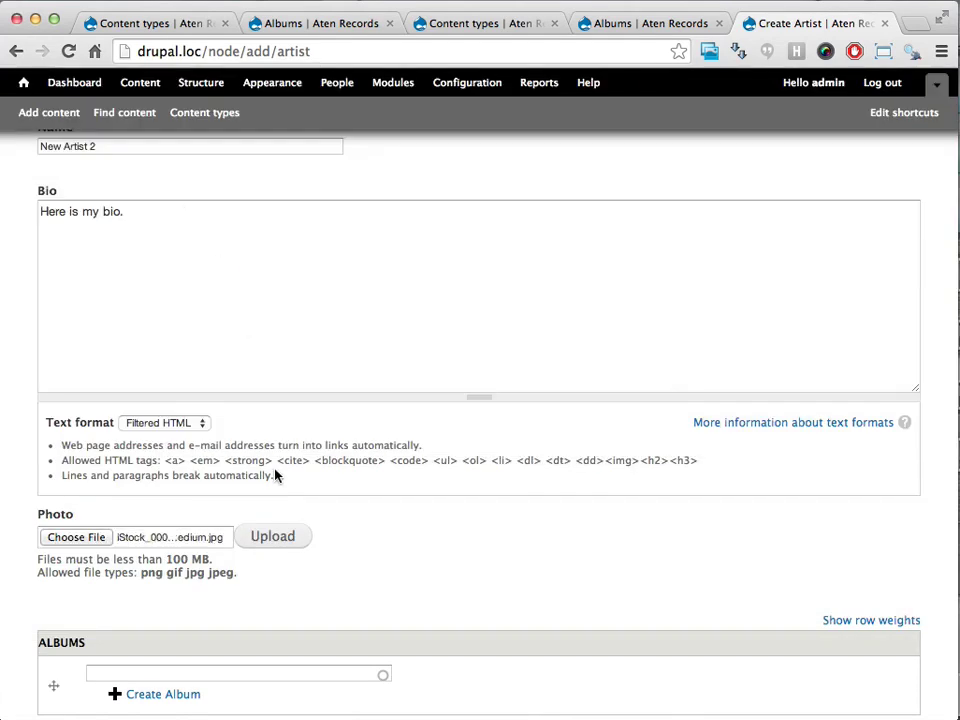
scroll(274, 474, down, 5)
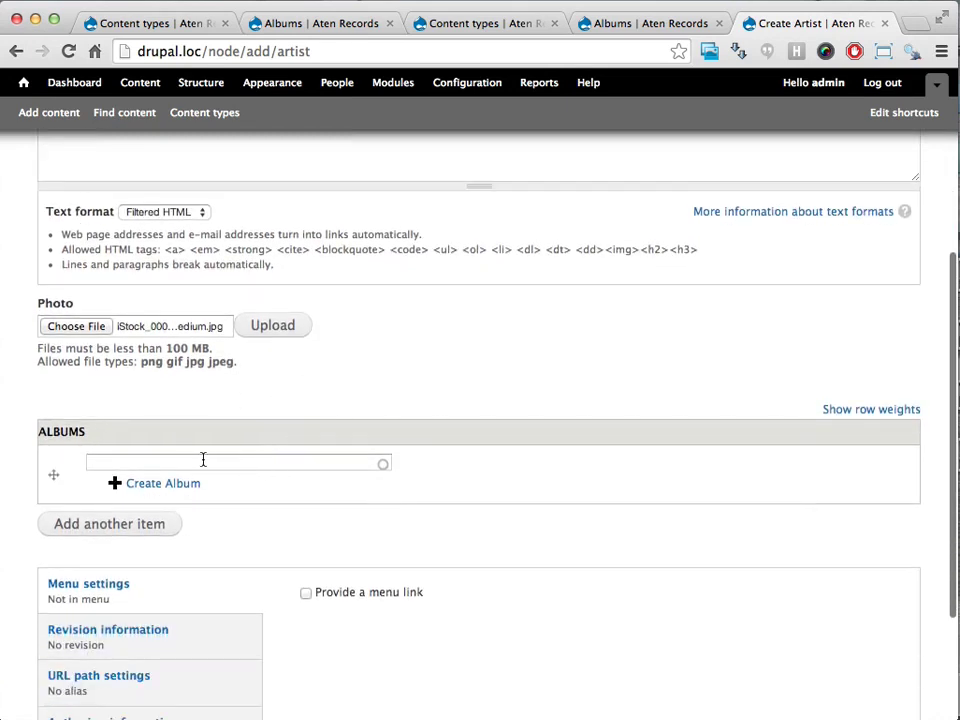
click(153, 486)
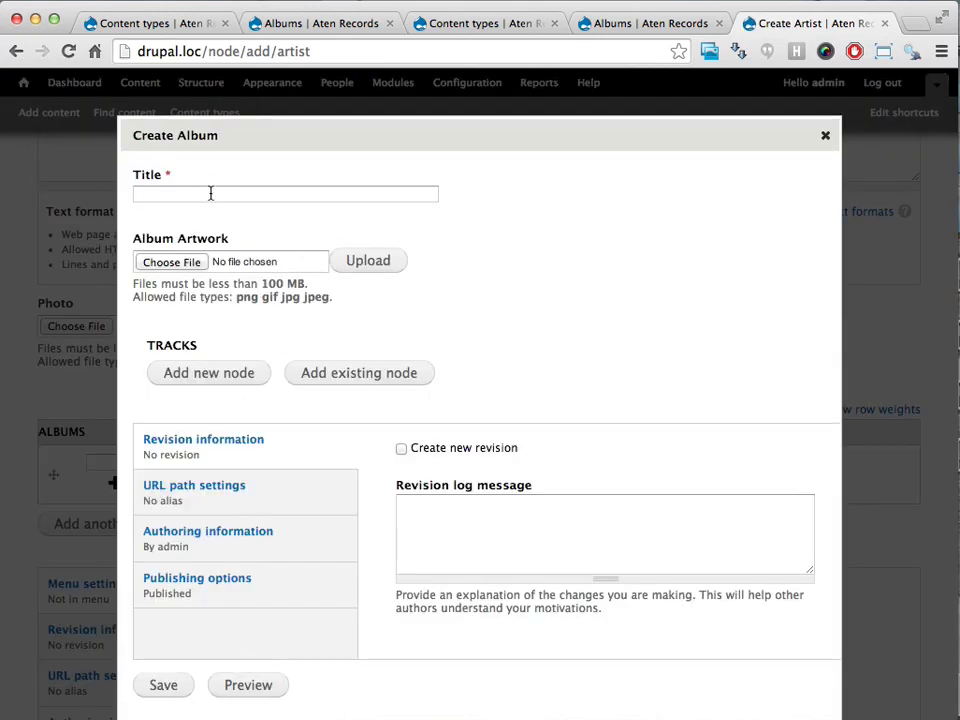
click(341, 199)
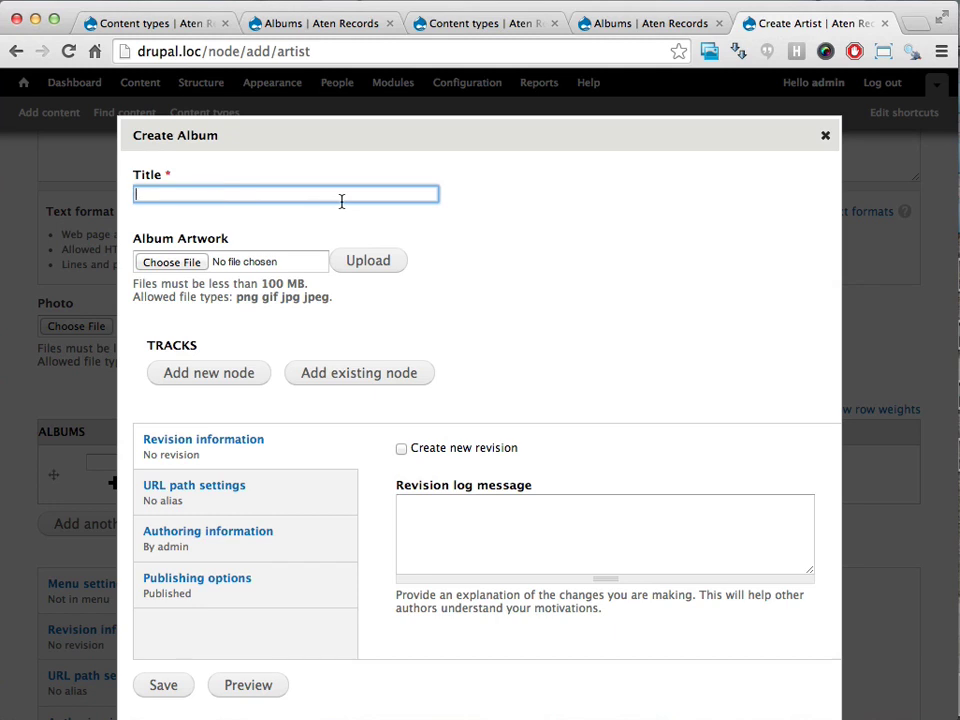
text(San Francisco)
click(200, 262)
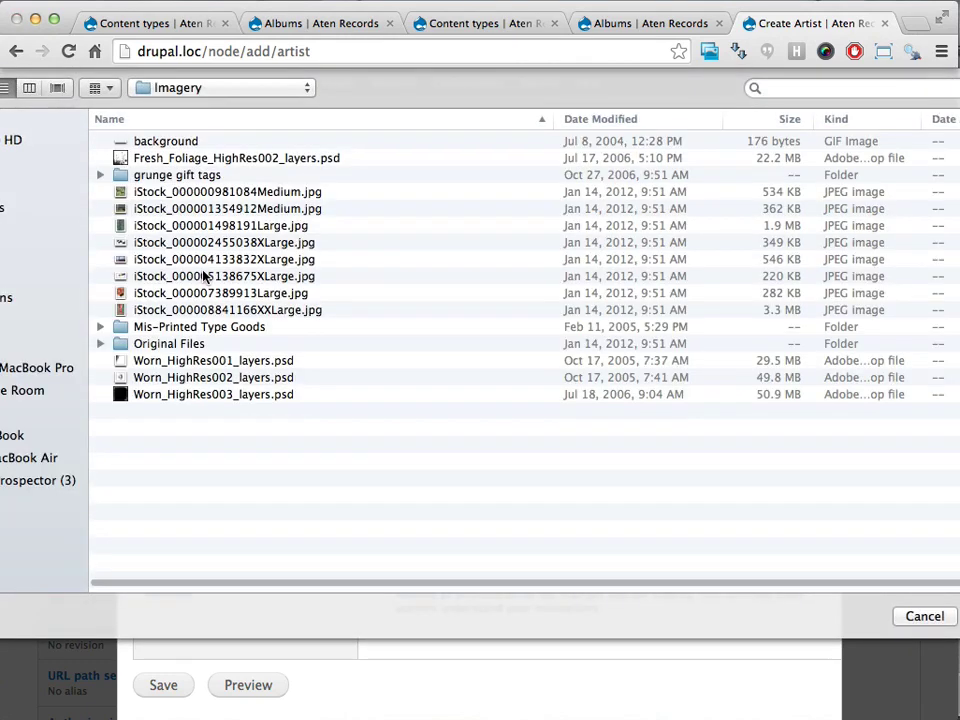
click(146, 260)
double_click(146, 260)
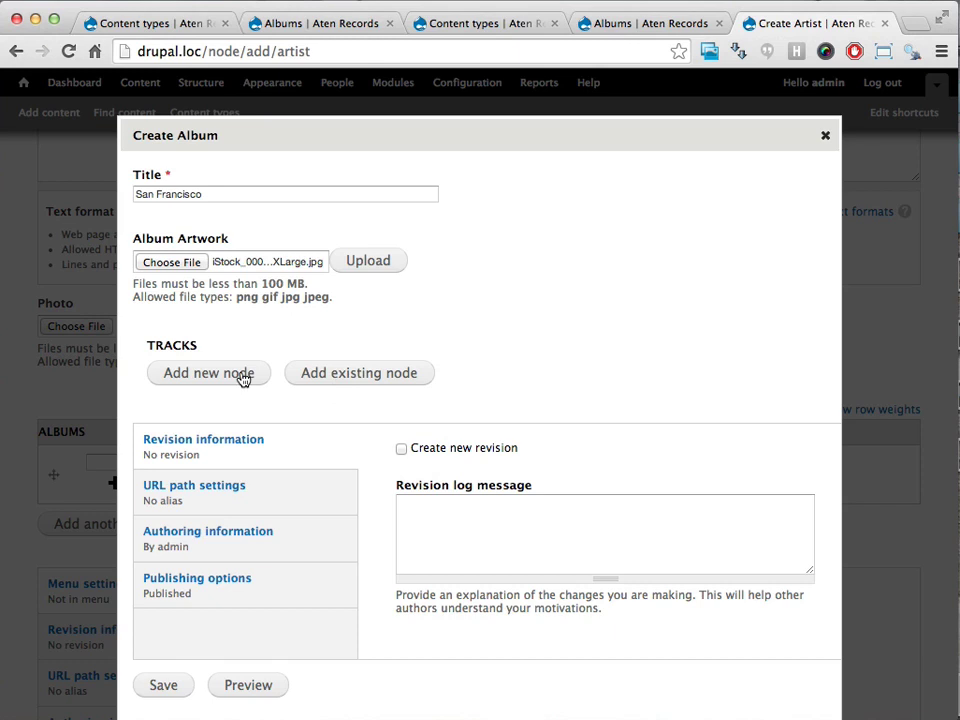
Add the existing Track 1 to the San Francisco album's tracks.
click(363, 385)
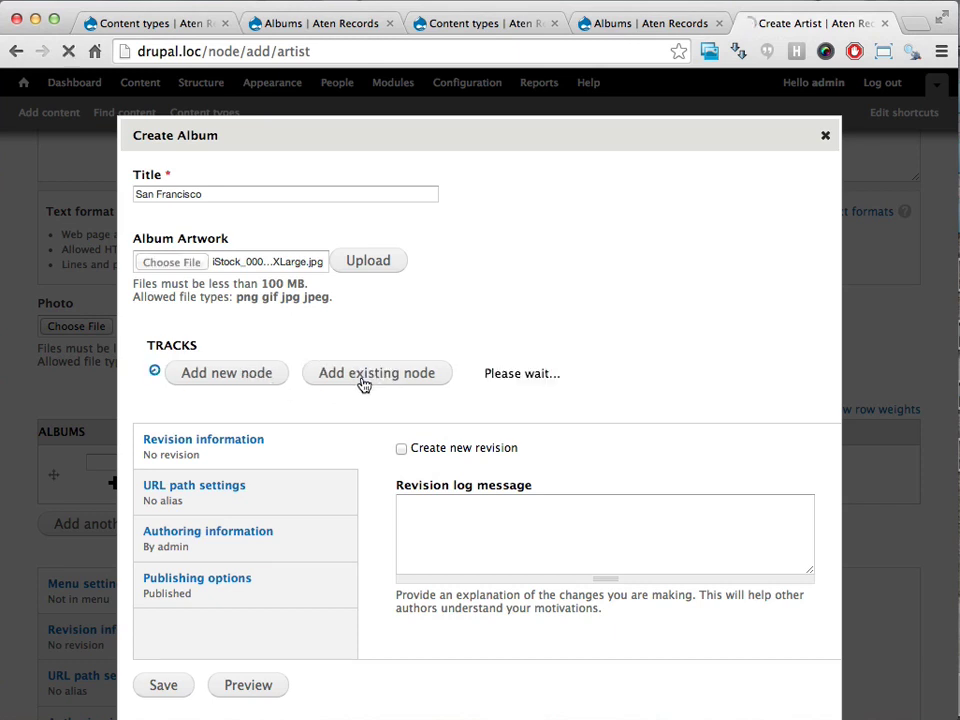
click(259, 402)
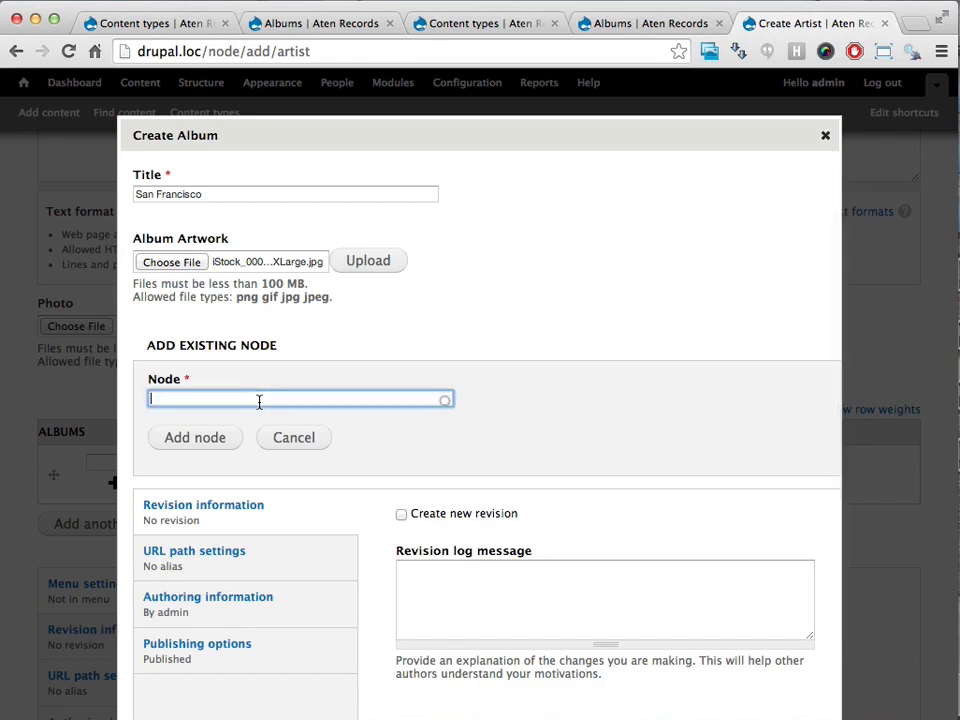
key(Down)
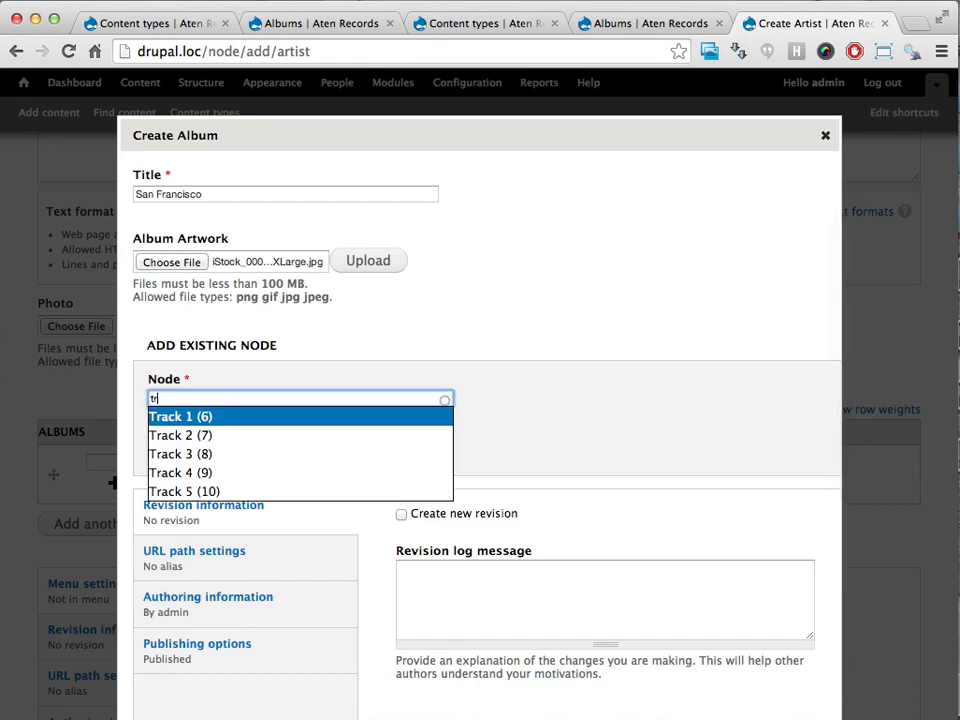
key(Return)
click(189, 436)
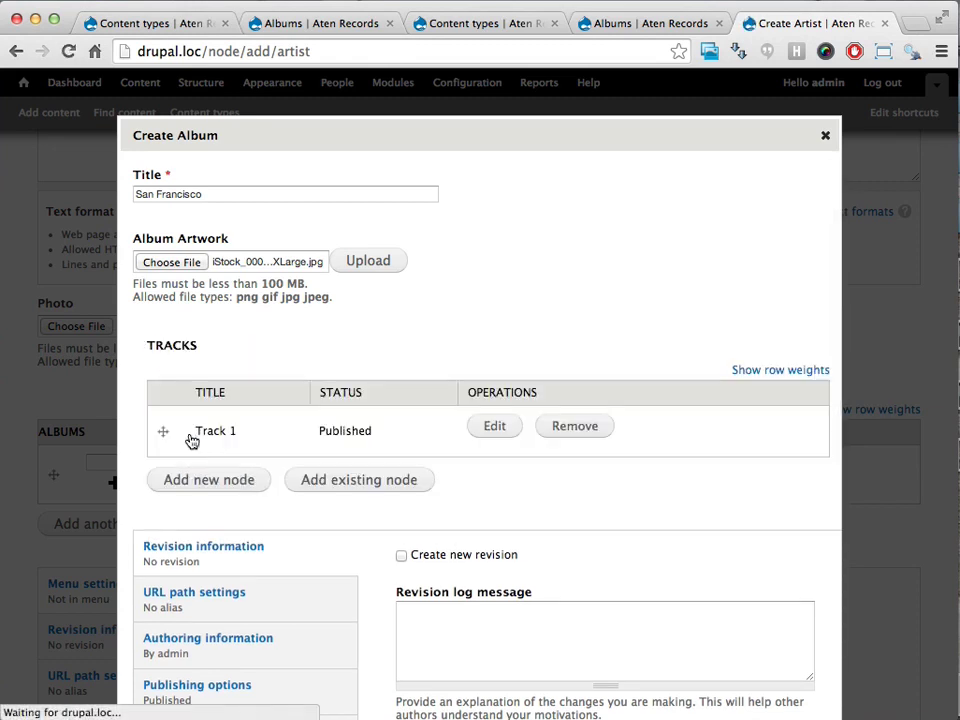
Add the existing Track 5 to the San Francisco album's tracks.
click(361, 476)
click(195, 538)
text(tr)
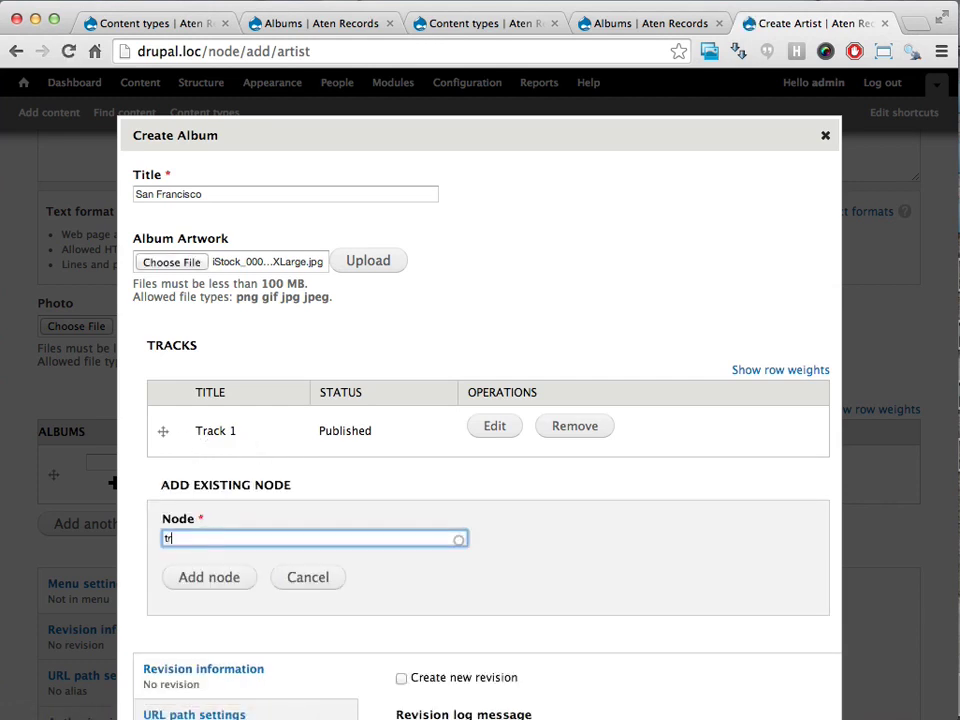
key(Down)
key(Down)
key(Down)
key(Down)
key(Down)
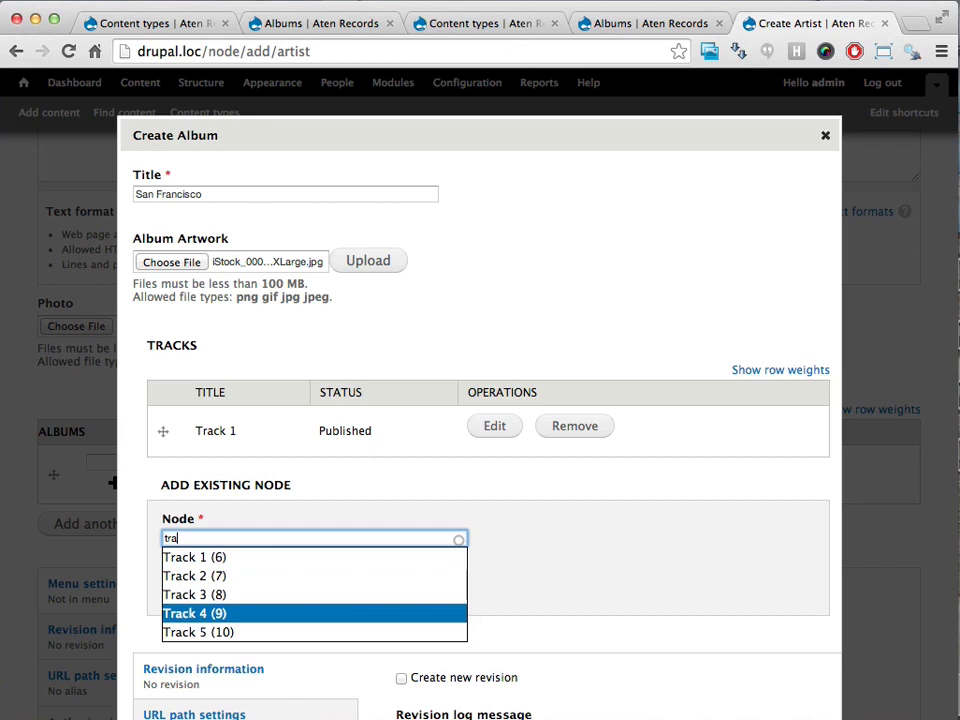
key(Return)
click(208, 578)
Start a new track within the San Francisco album, titled "Track 6" with a length of 04:00.
click(205, 538)
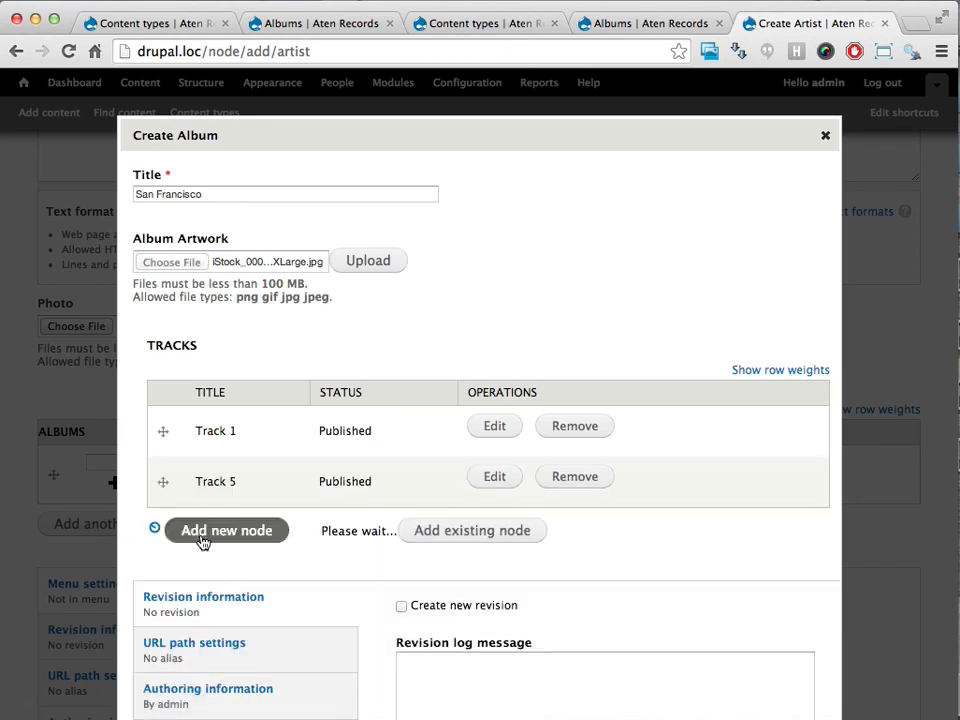
click(225, 584)
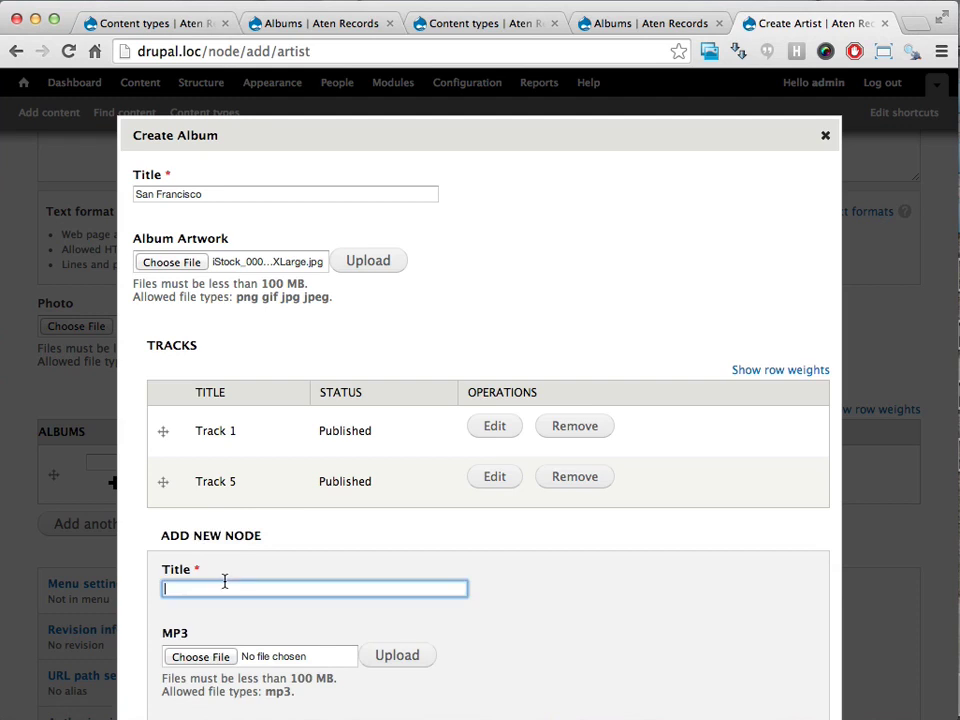
text(Track)
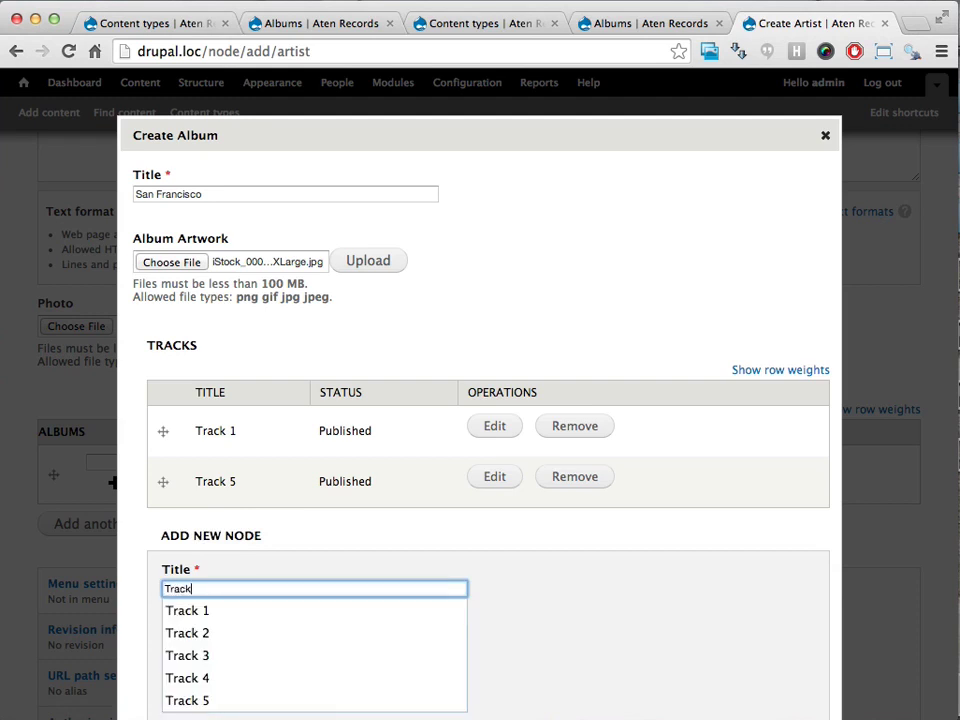
text( 6)
scroll(249, 641, down, 3)
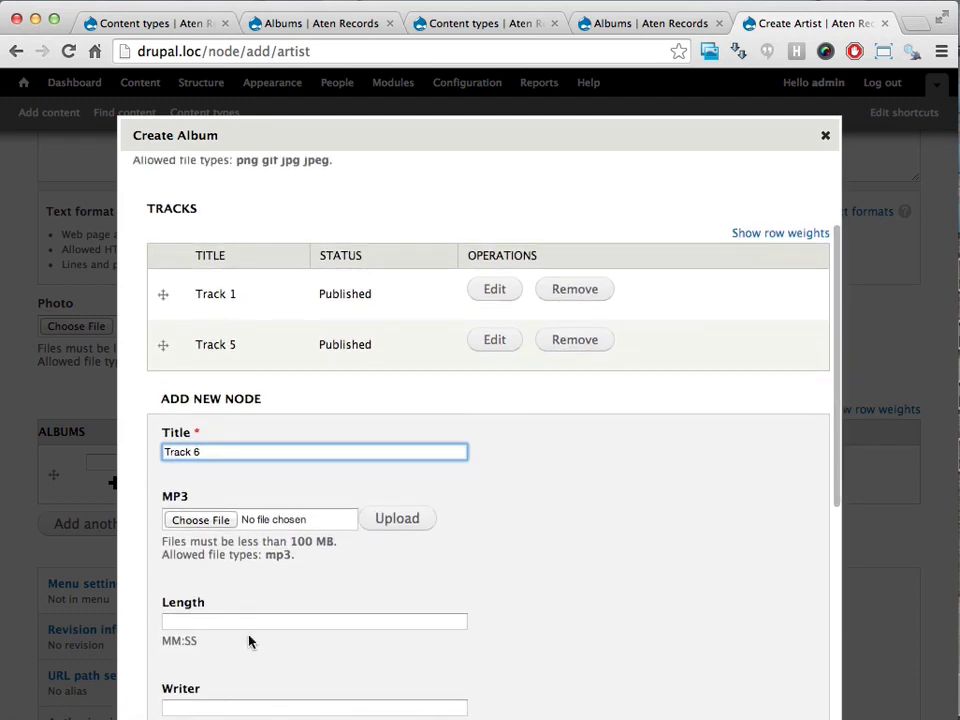
click(276, 621)
text(04:00)
Enter the writer's first name for Track 6 and create the track.
scroll(300, 600, down, 2)
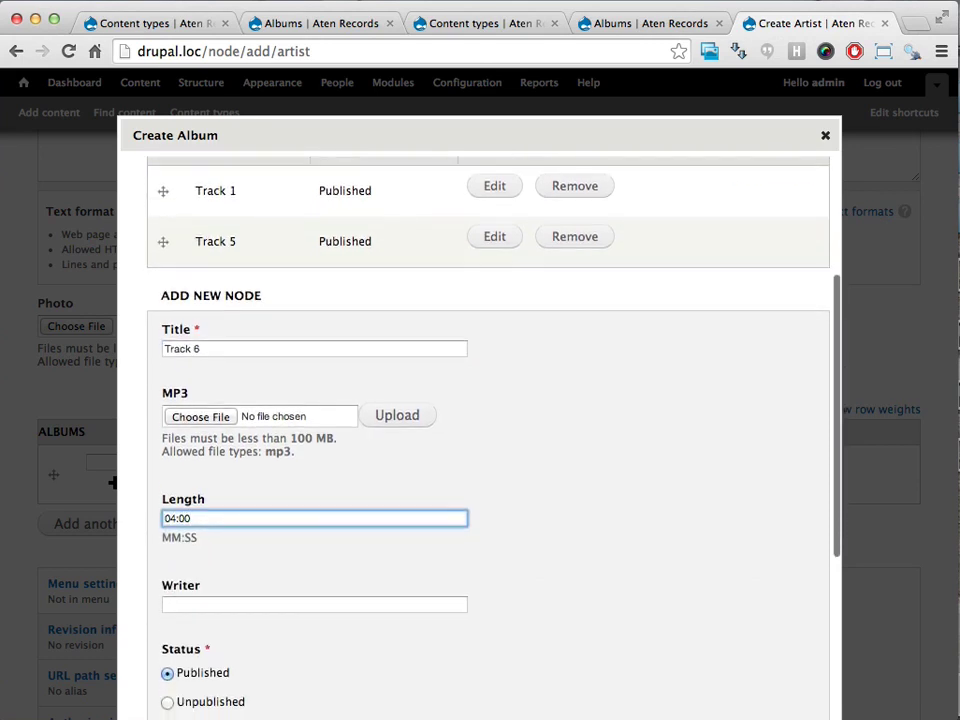
click(312, 605)
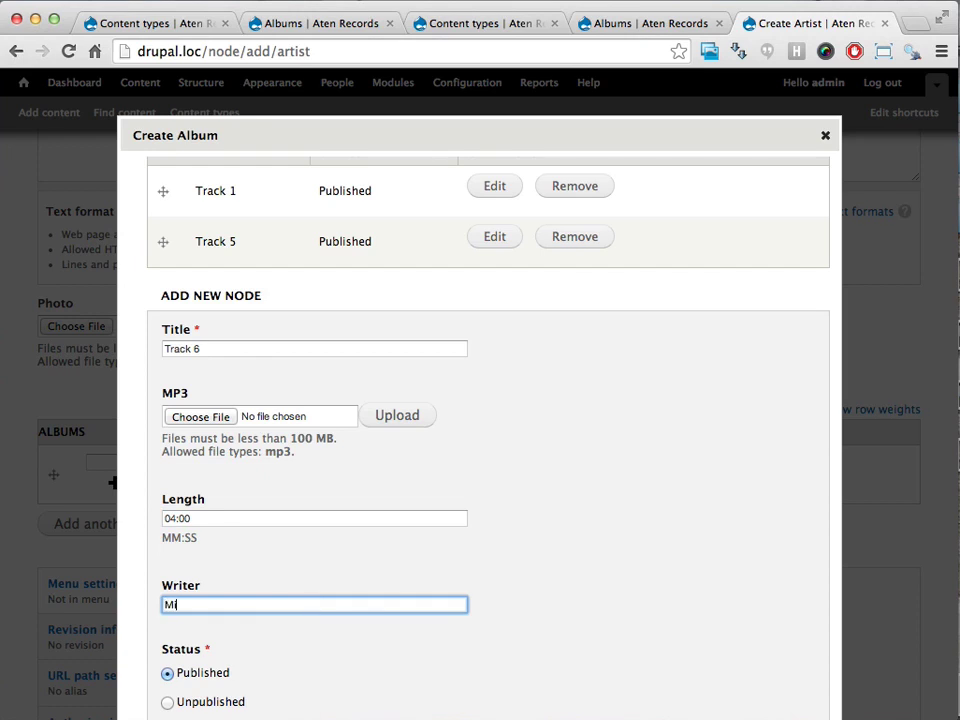
scroll(312, 600, down, 3)
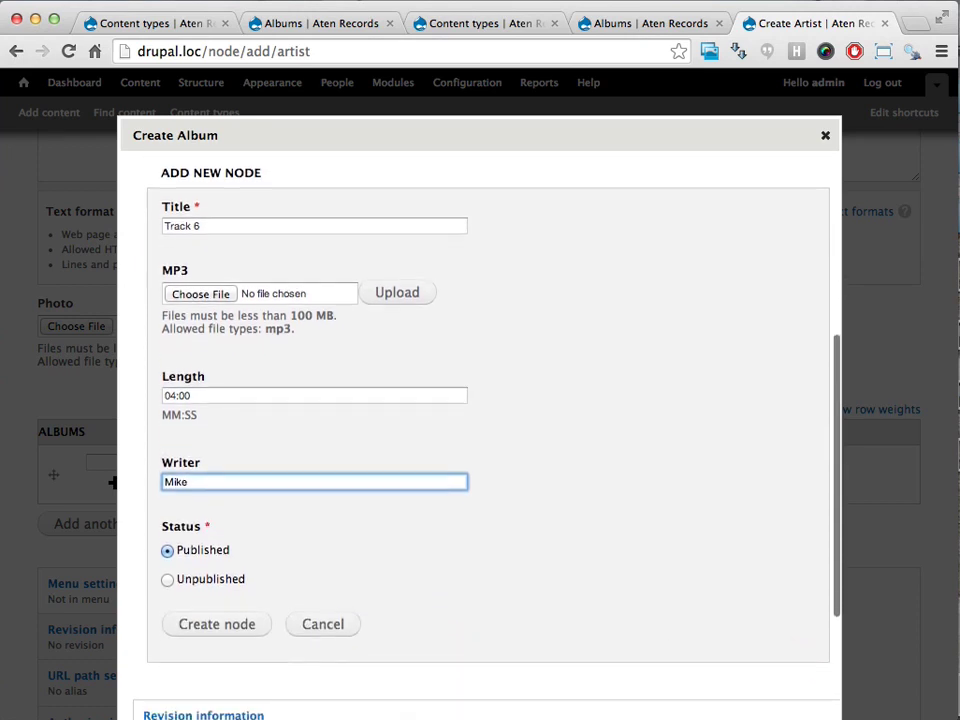
click(228, 625)
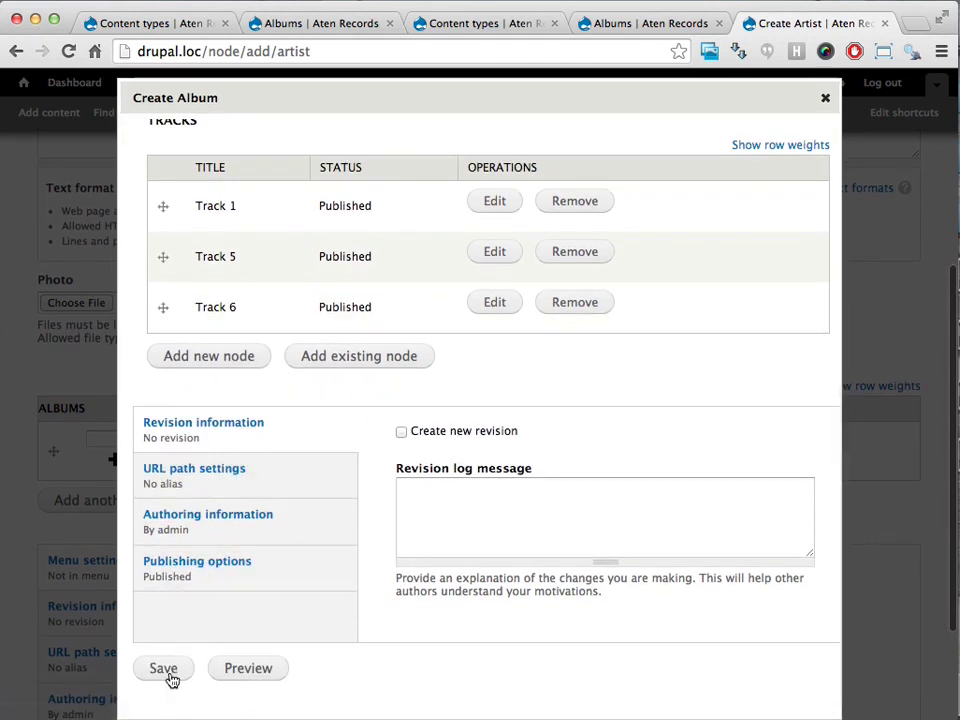
Save the San Francisco album and add another album entry to the artist.
click(170, 679)
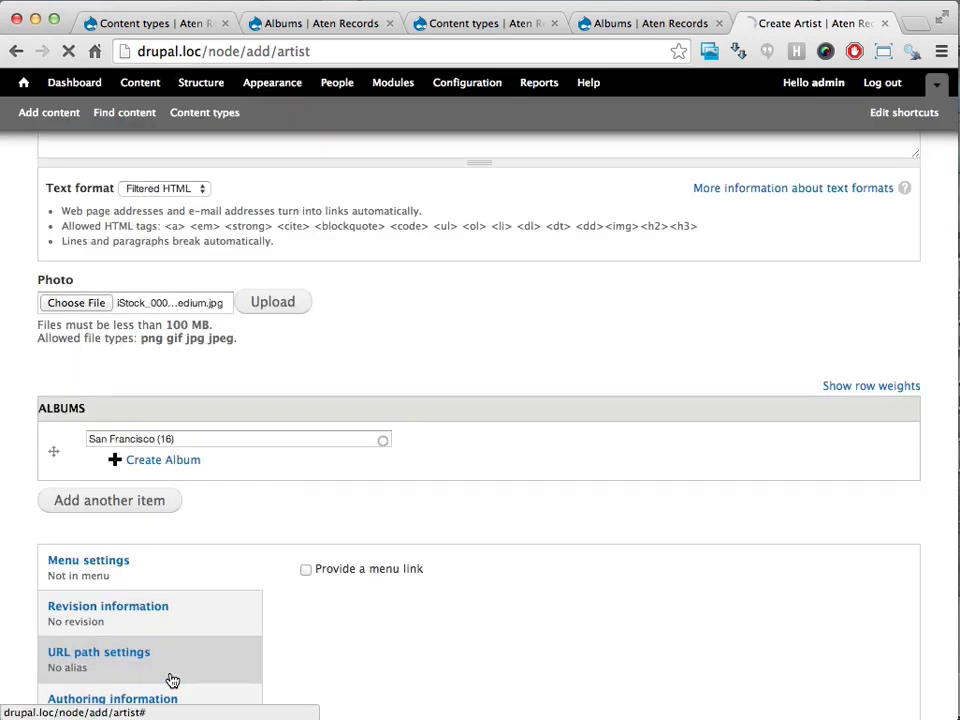
scroll(281, 456, up, 1)
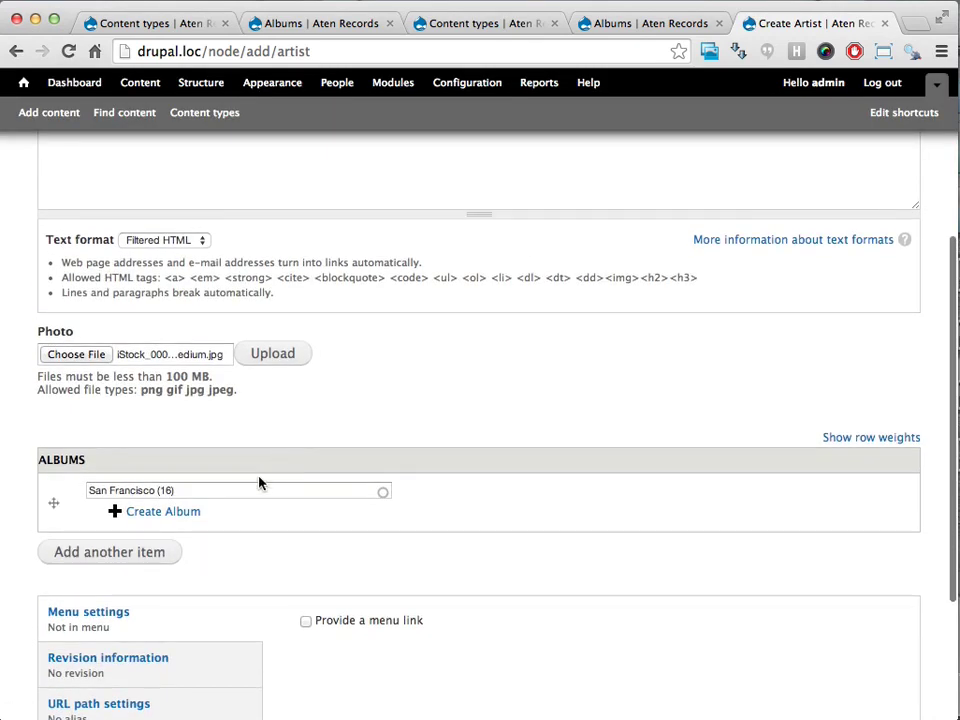
click(130, 554)
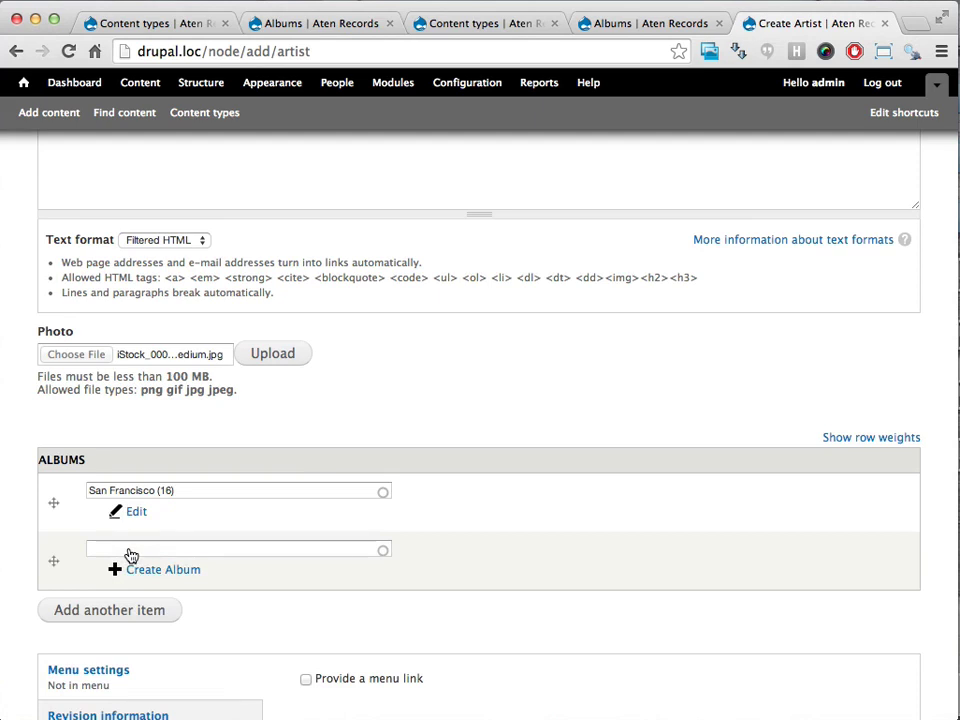
click(194, 548)
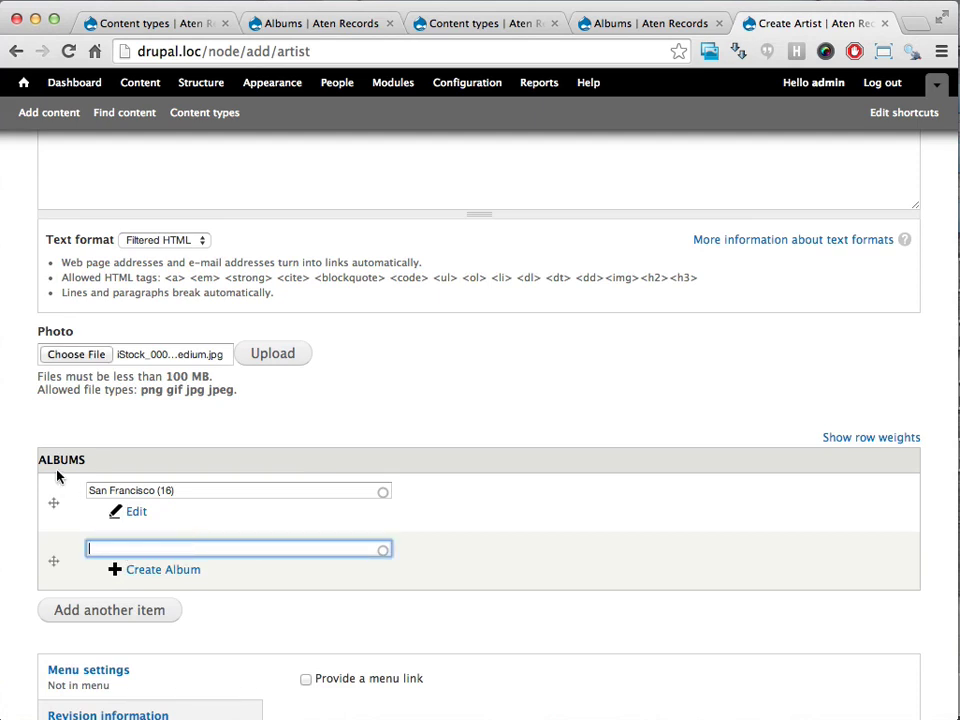
click(147, 569)
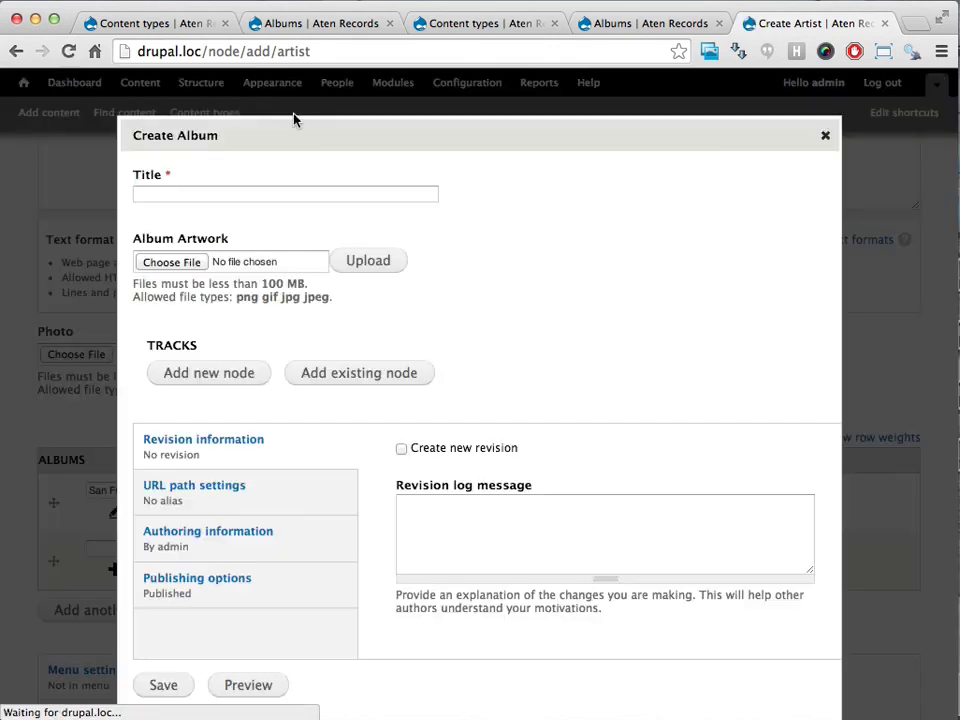
click(238, 194)
text(Nashville)
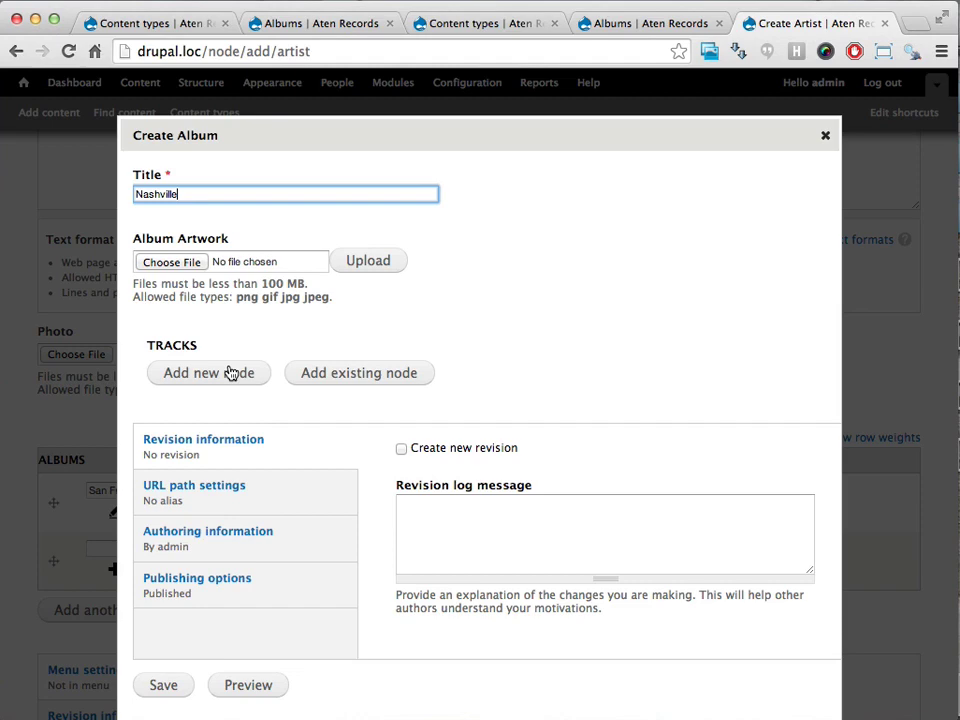
click(153, 264)
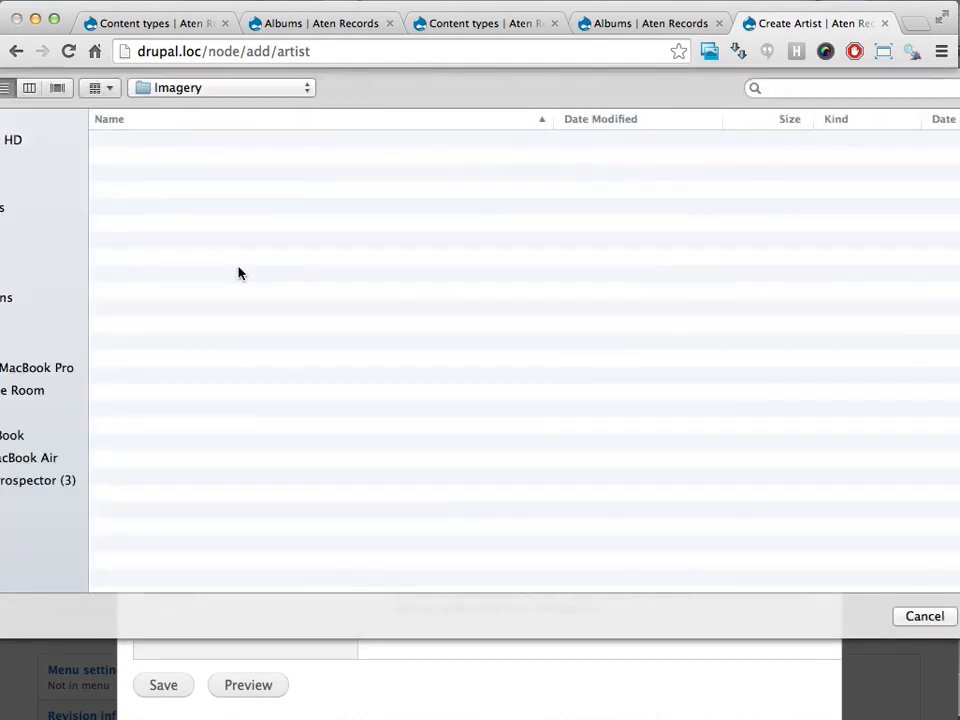
click(135, 311)
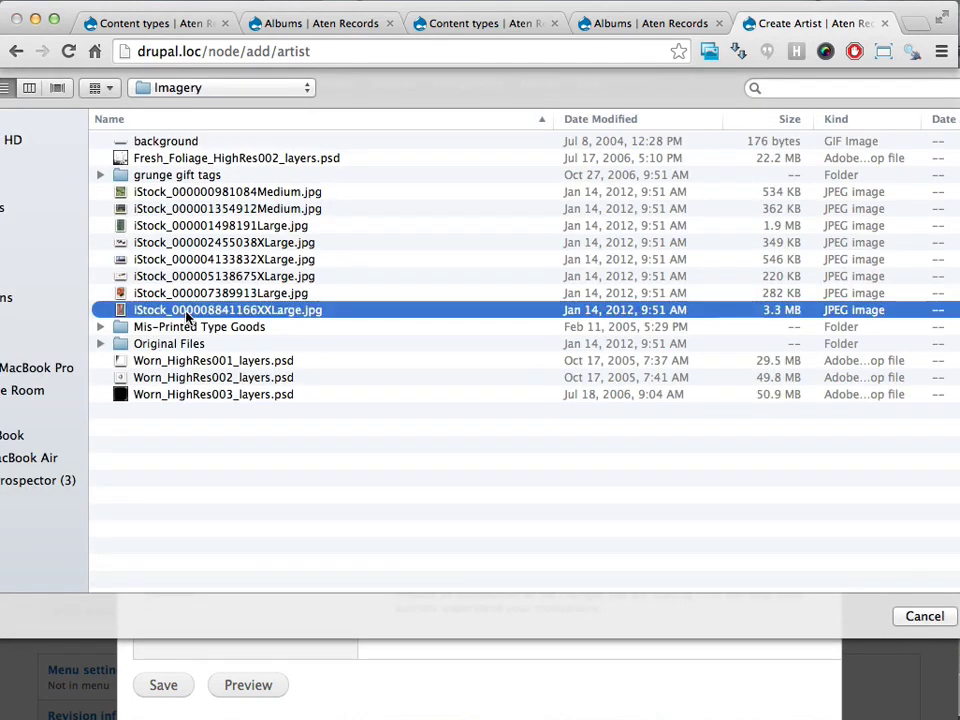
key(Return)
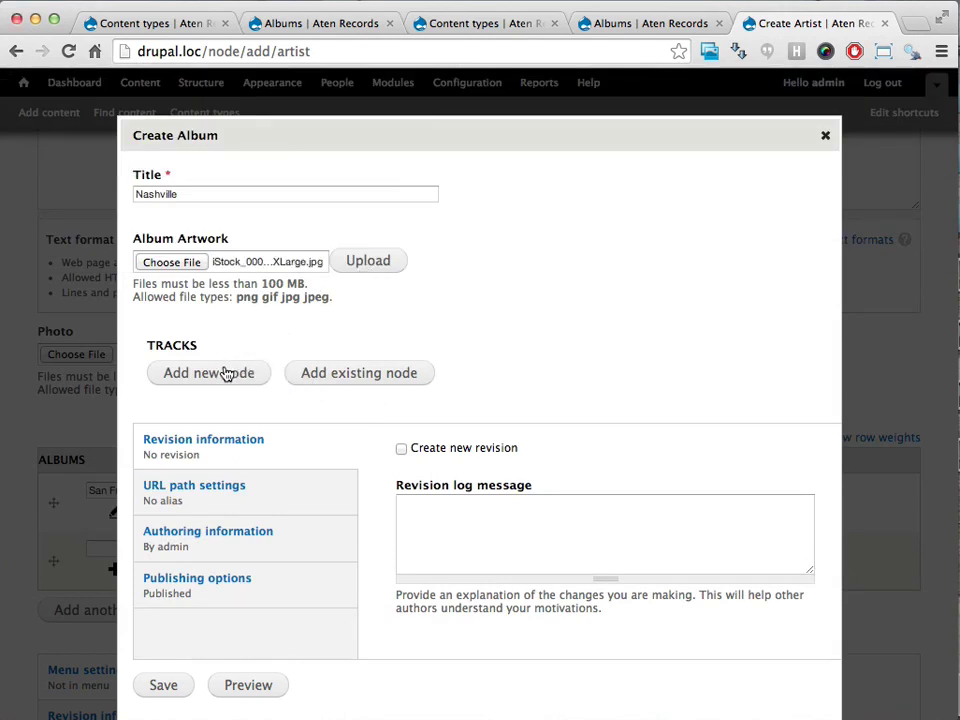
Add the existing track Song 1 to the Nashville album.
click(328, 372)
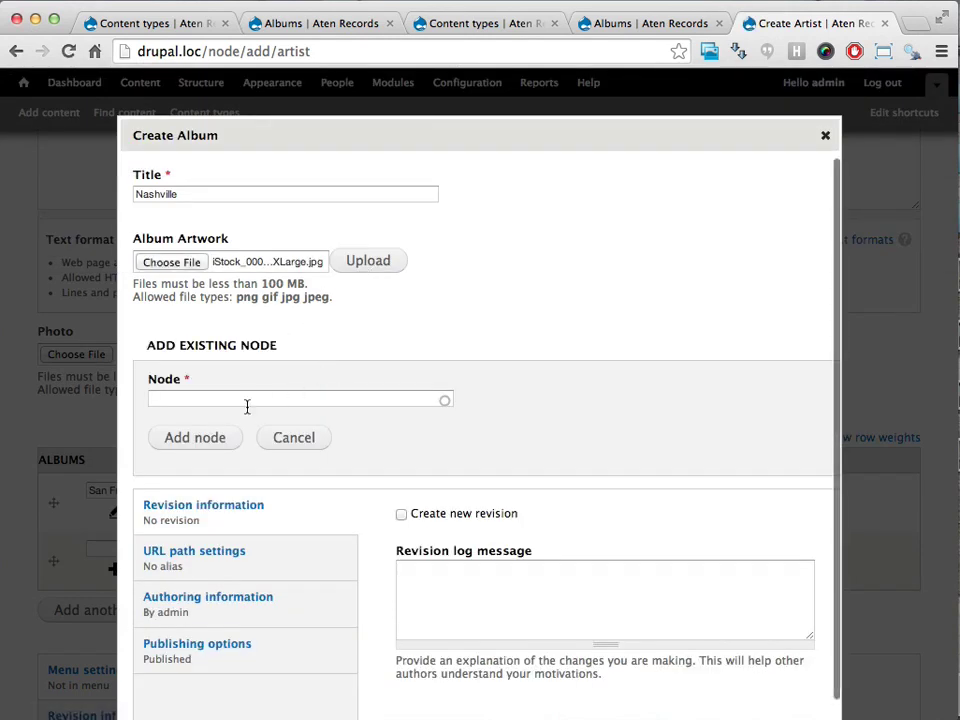
click(249, 402)
text(s)
key(Down)
key(Return)
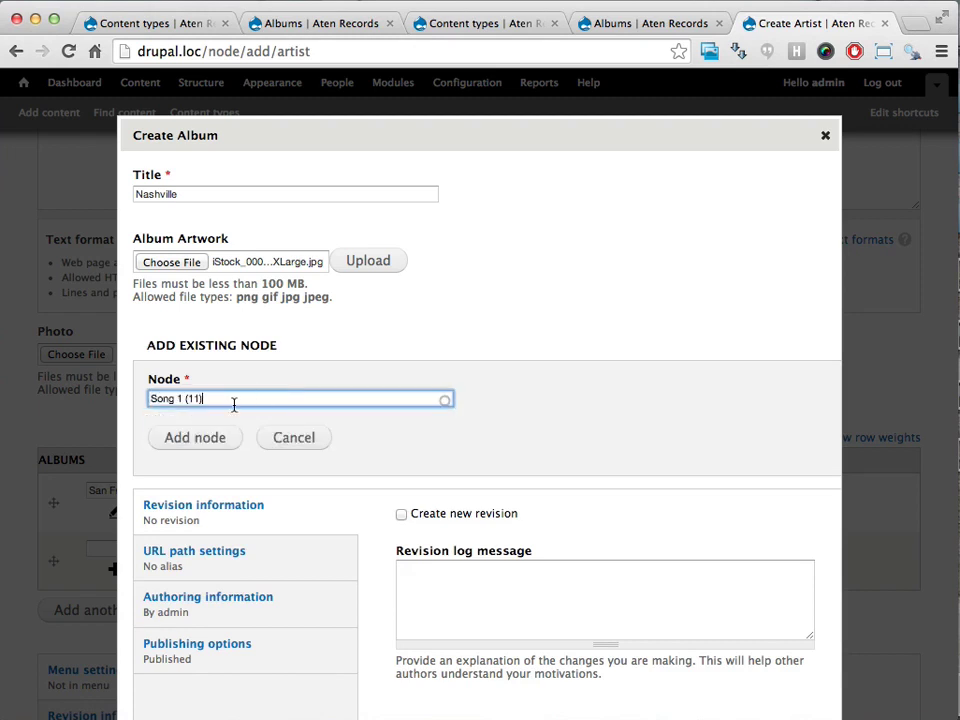
click(196, 443)
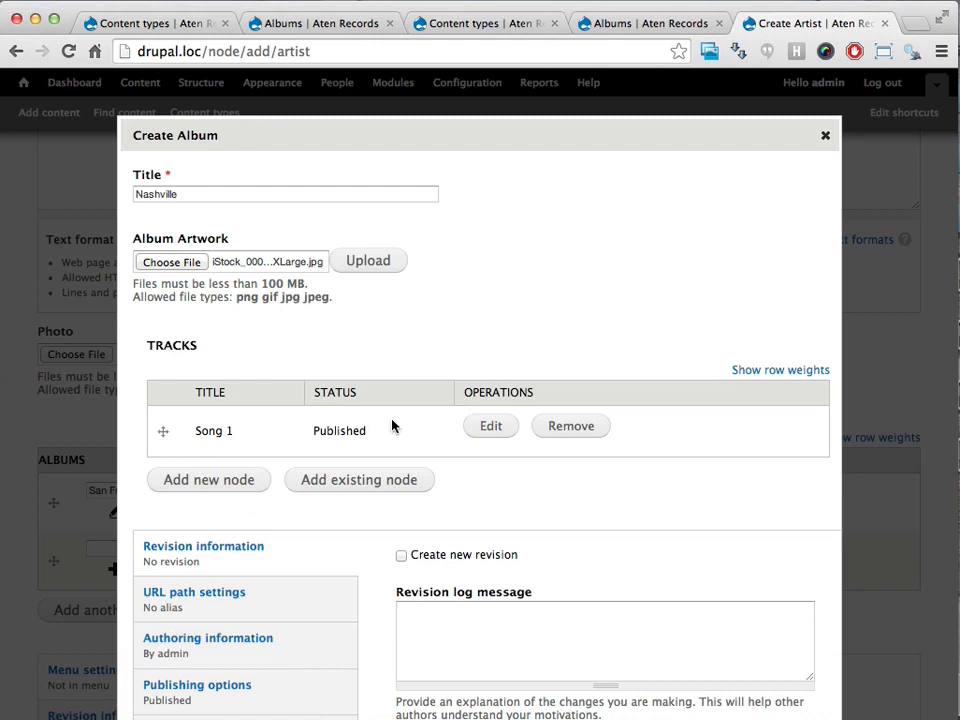
Add the existing track Song 2 to the Nashville album.
click(338, 479)
click(207, 537)
text(song)
key(Down)
key(Down)
click(268, 575)
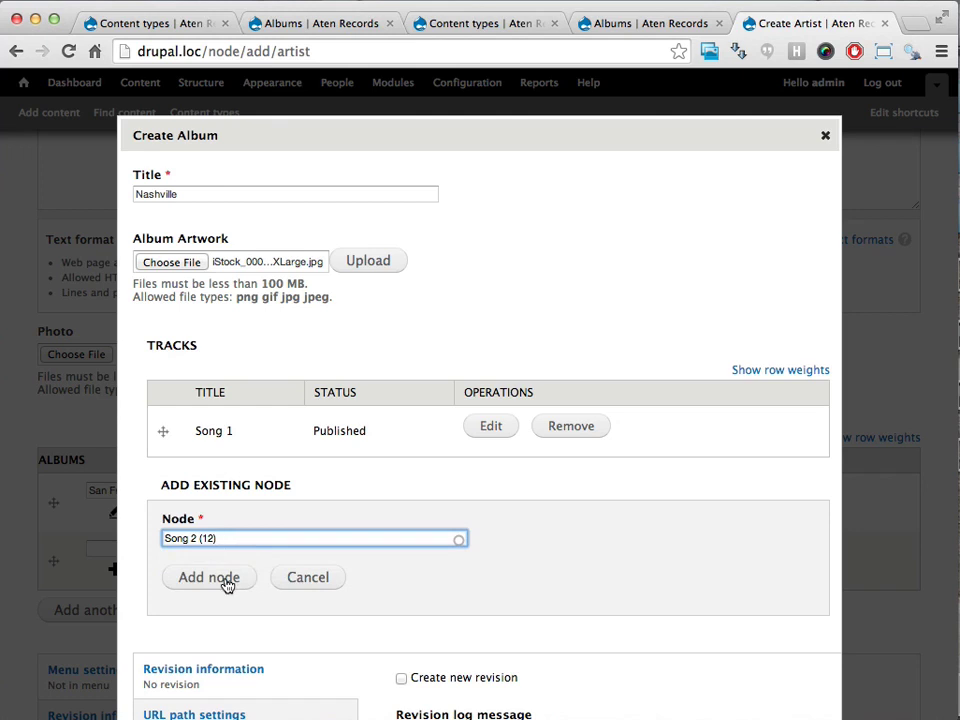
click(225, 580)
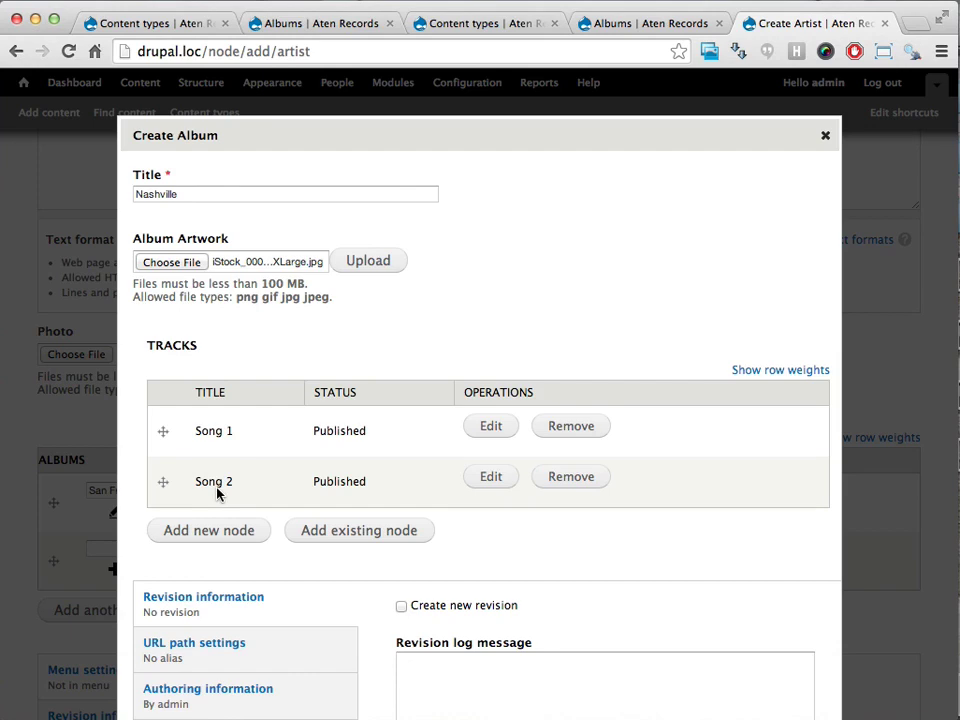
Save the Nashville album, then save the new artist with both albums attached.
scroll(217, 493, down, 3)
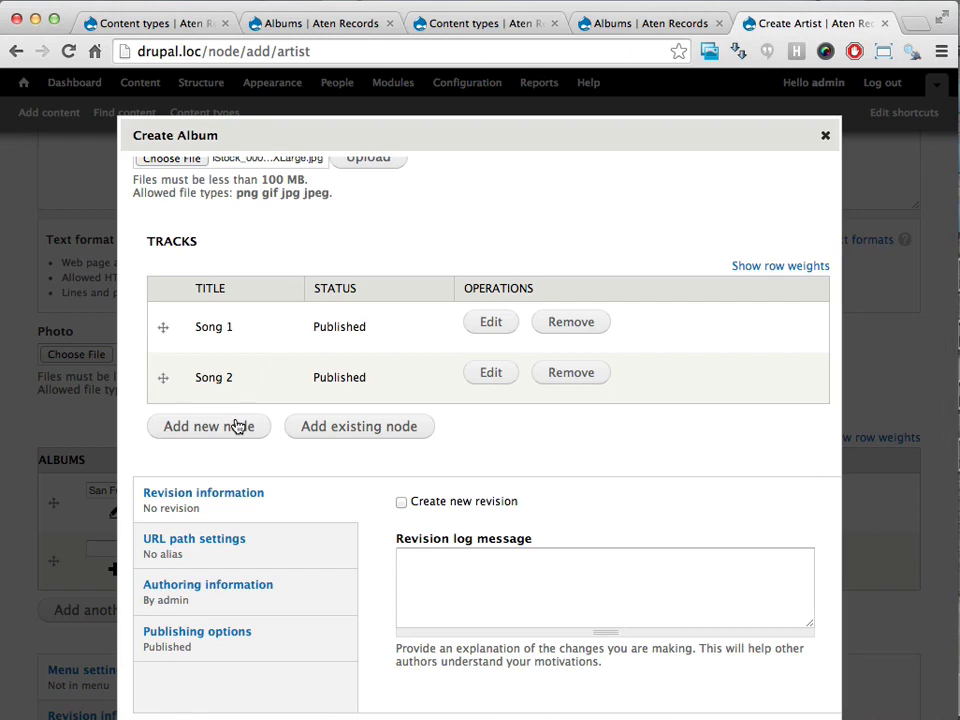
scroll(237, 426, down, 2)
click(164, 670)
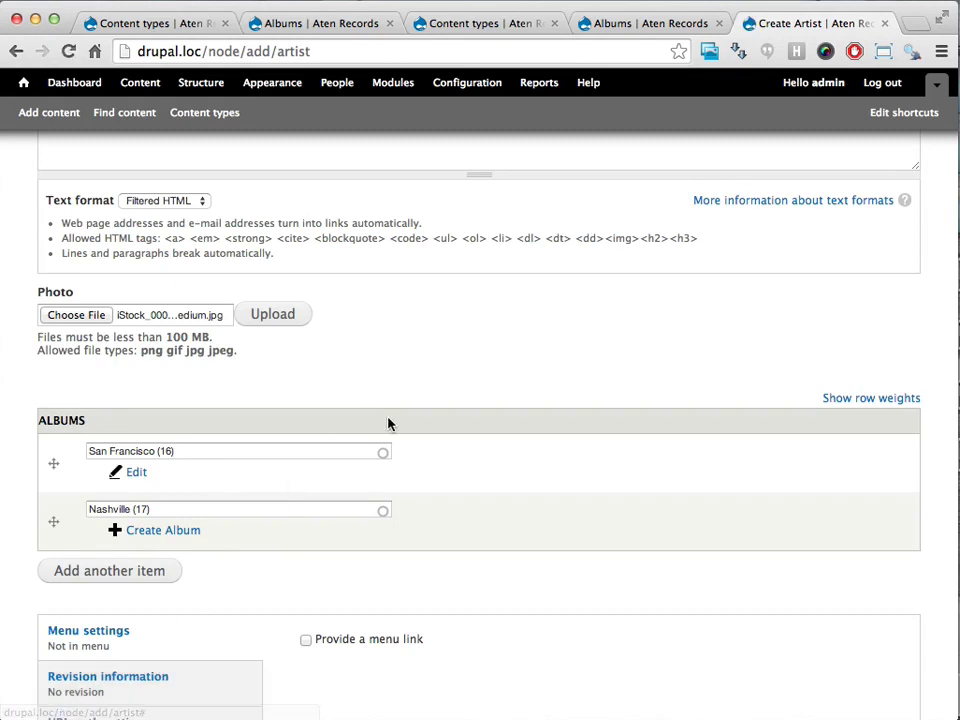
scroll(389, 424, down, 5)
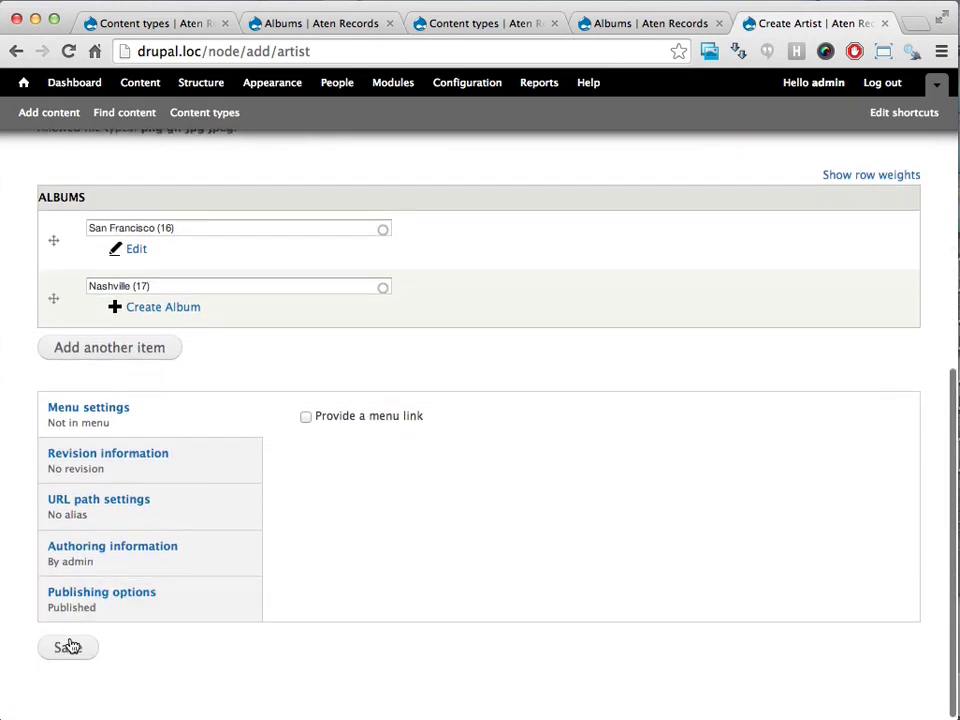
click(69, 645)
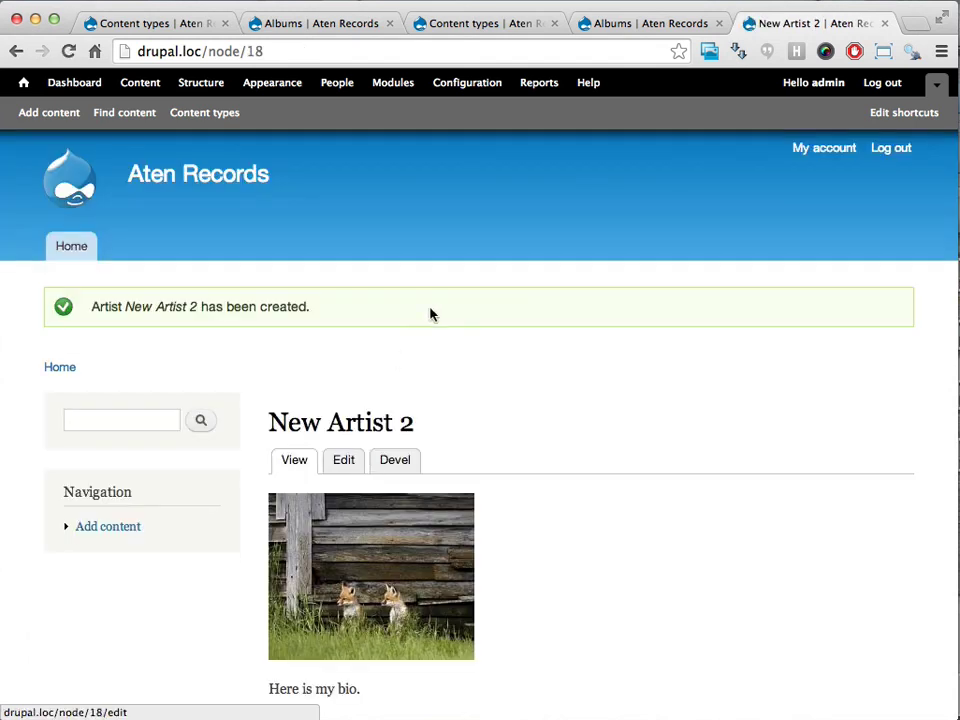
Review the new artist's page, checking how the San Francisco and Nashville albums and their tracks are displayed.
scroll(504, 283, down, 3)
scroll(407, 518, down, 5)
scroll(407, 520, down, 4)
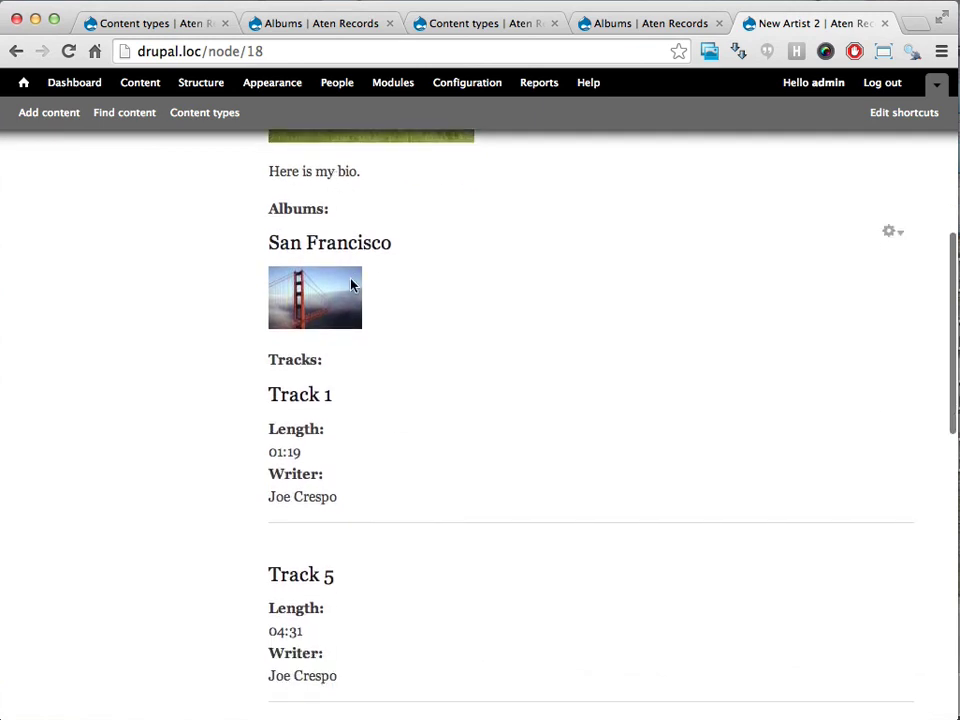
scroll(351, 283, down, 6)
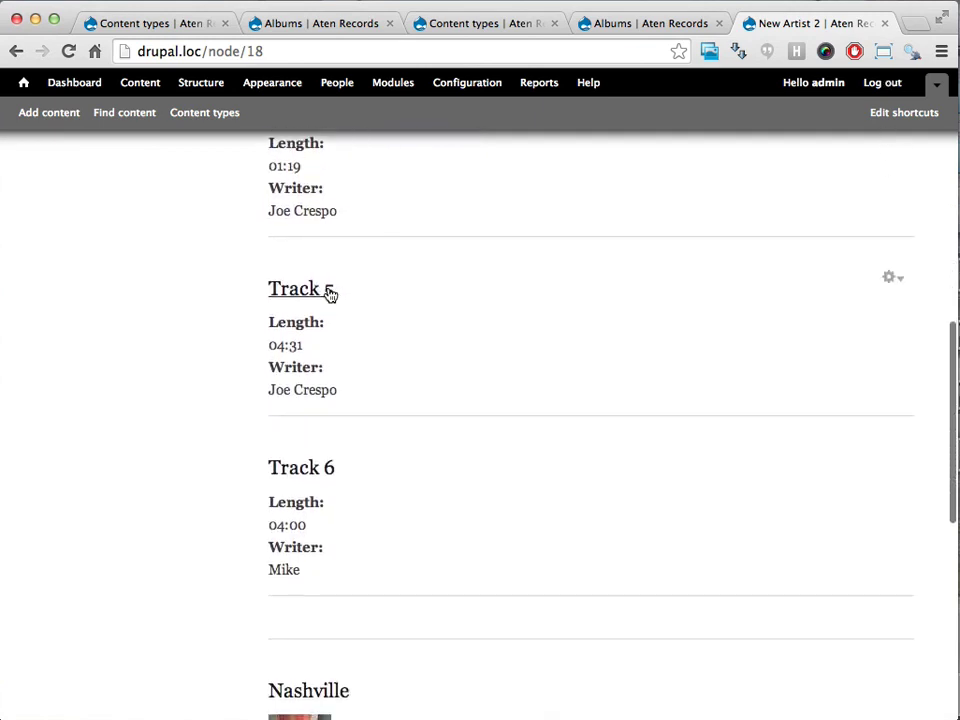
scroll(328, 293, down, 4)
scroll(328, 293, down, 3)
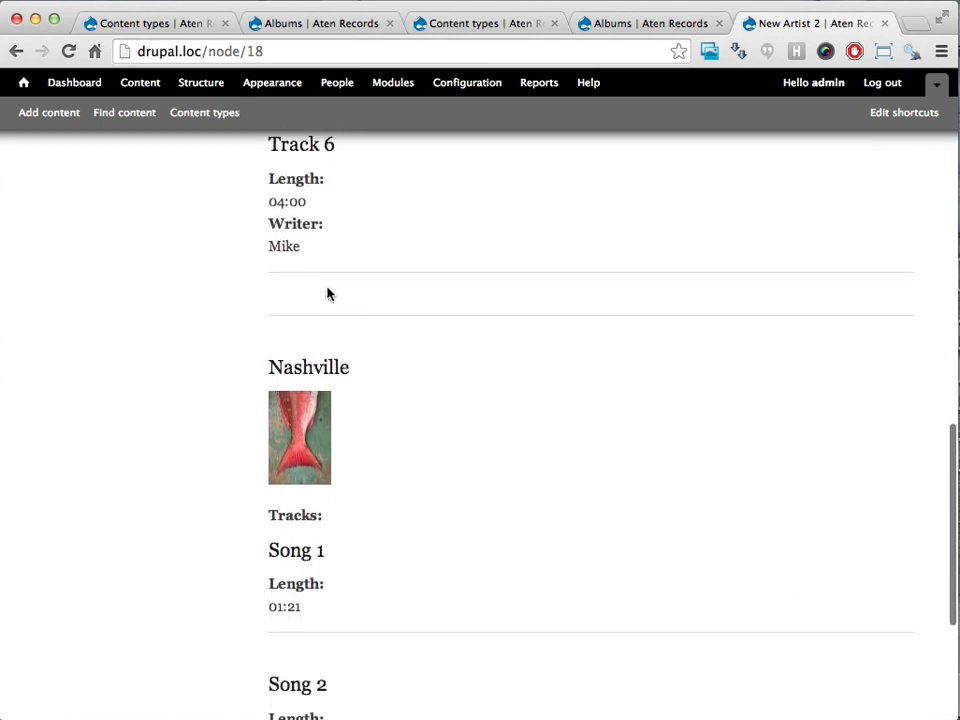
scroll(379, 403, down, 3)
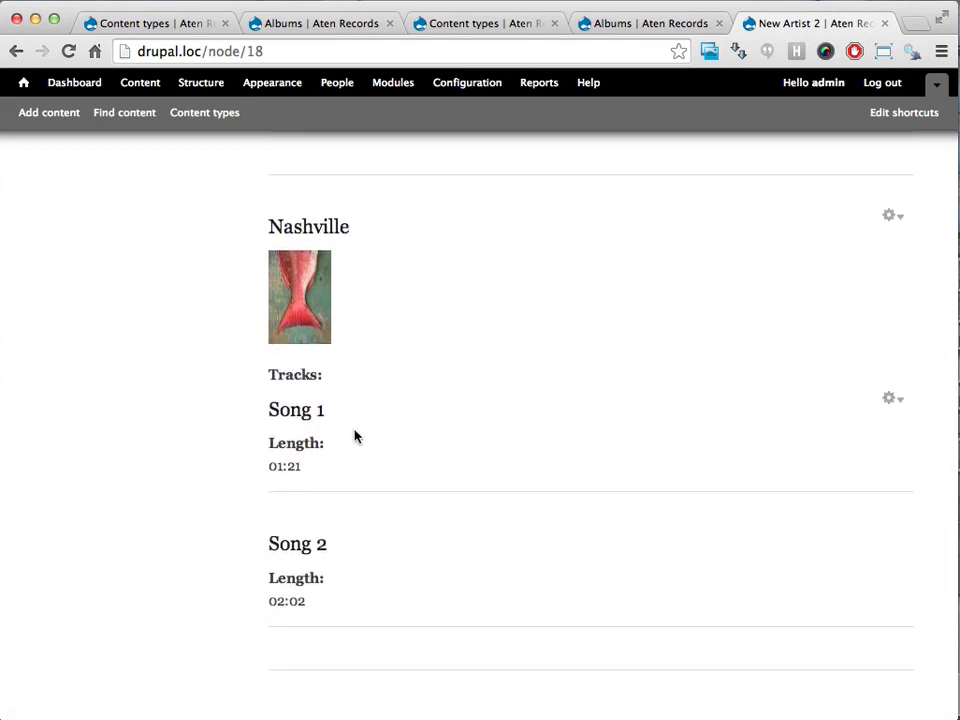
scroll(354, 436, up, 20)
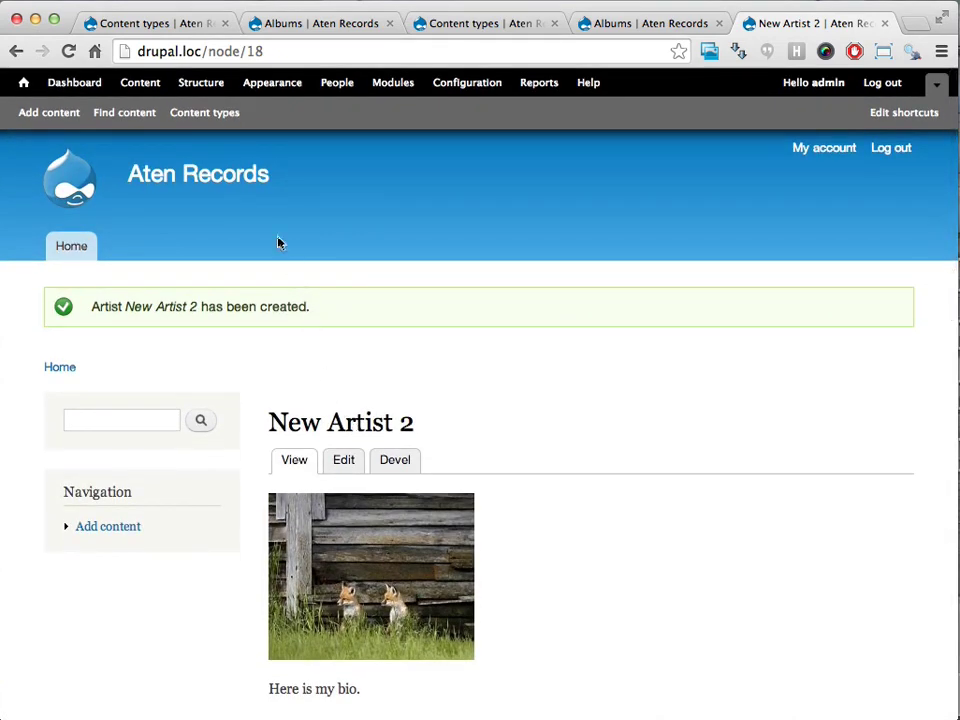
From the content types list, open the display settings of Artist, Album and Track in separate browser tabs.
click(207, 112)
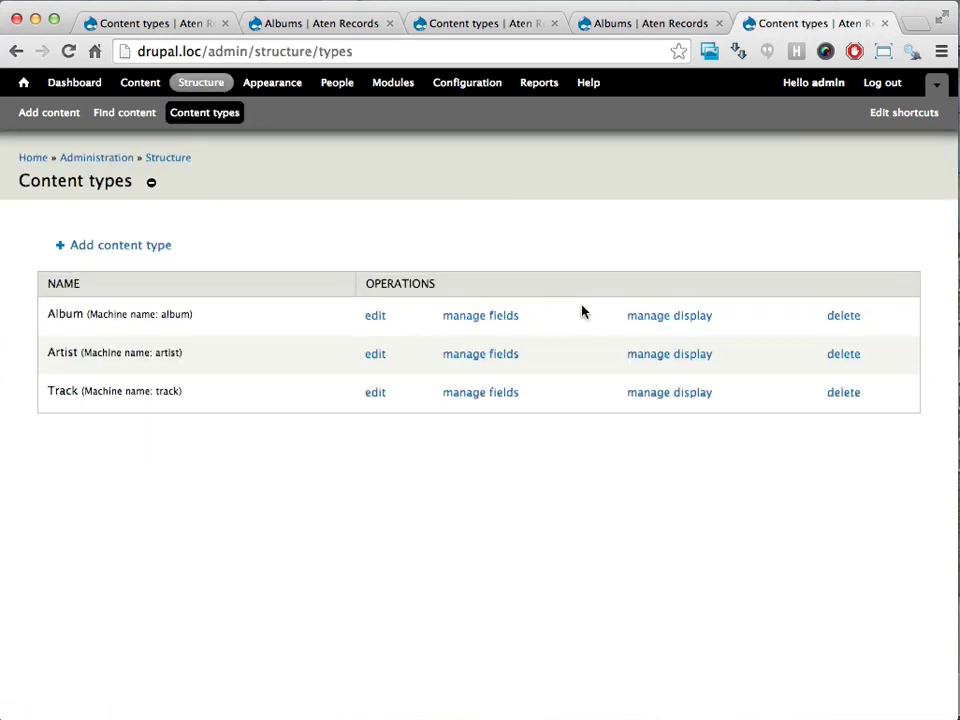
super+click(664, 357)
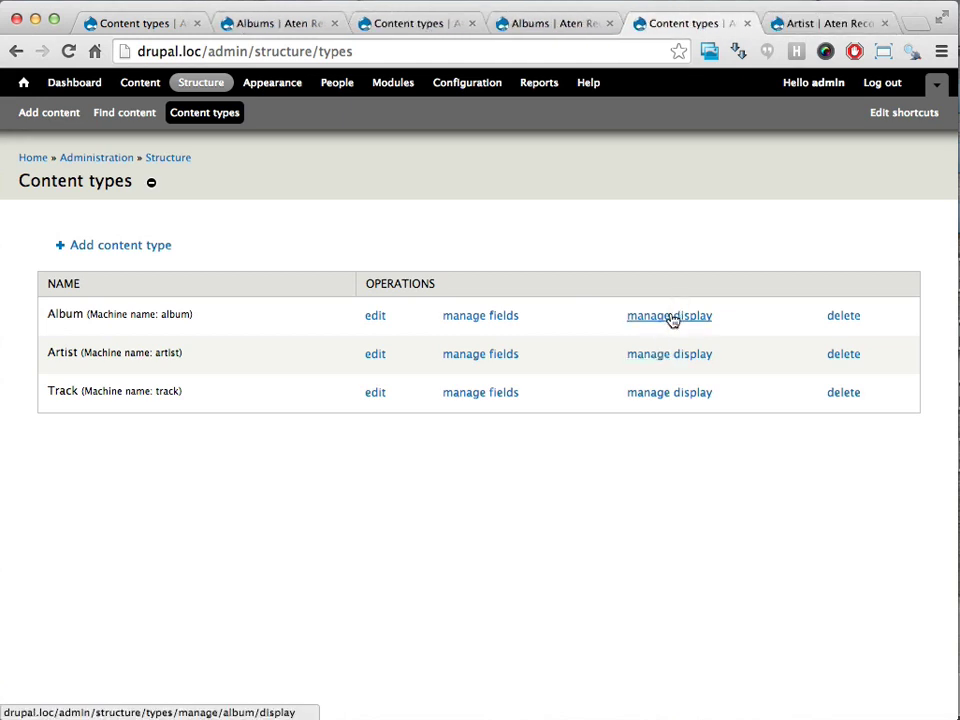
super+click(672, 318)
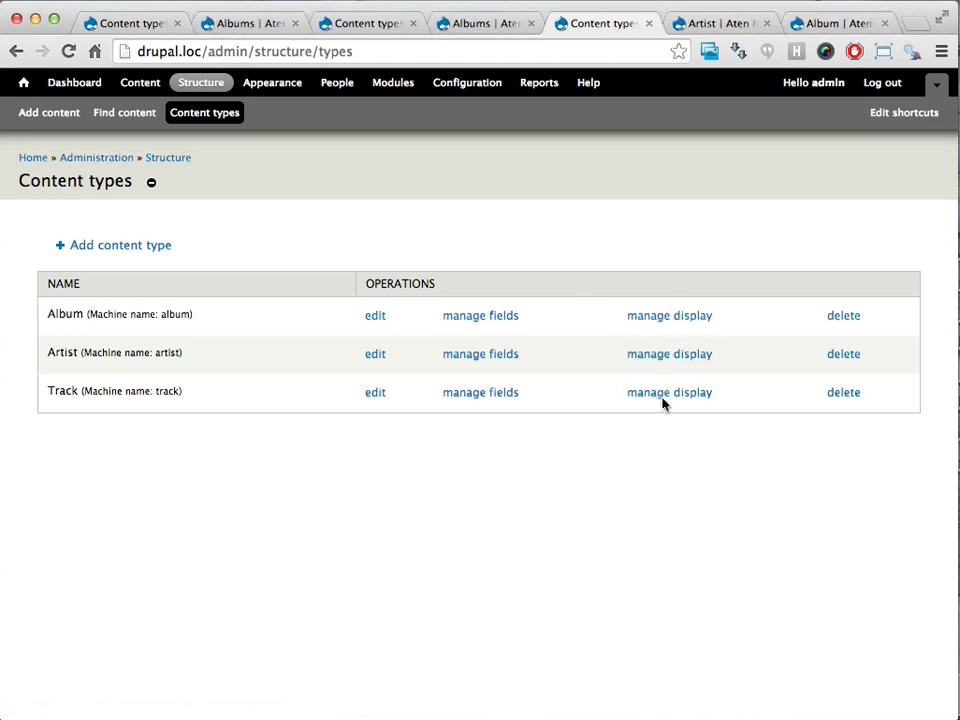
super+click(666, 396)
Examine the format and view mode used for the Albums field in the Artist type's default display settings.
click(643, 28)
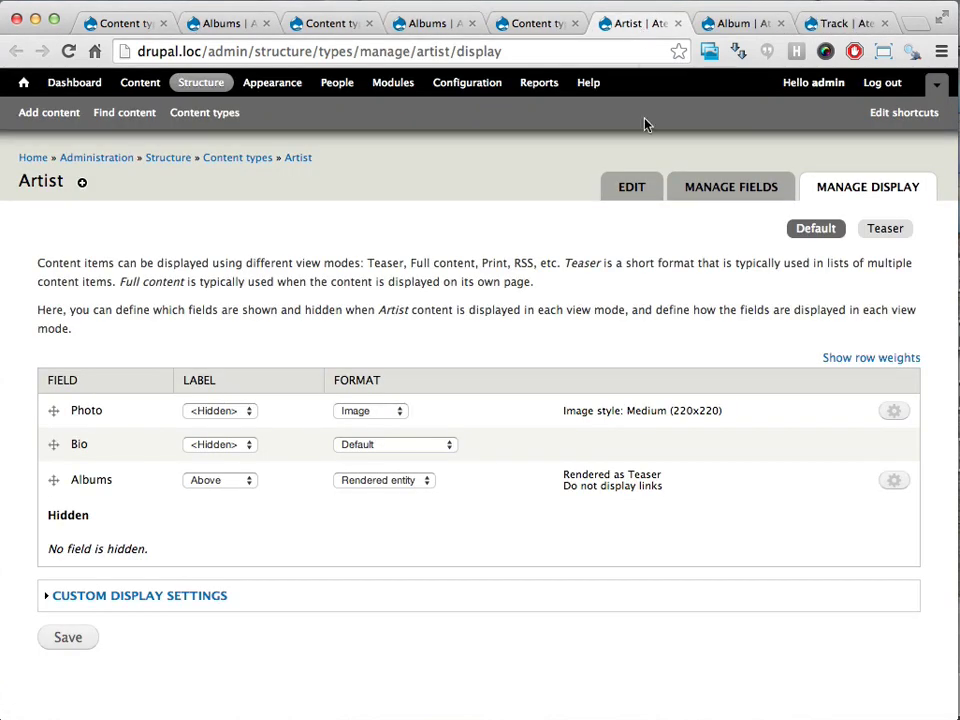
click(380, 481)
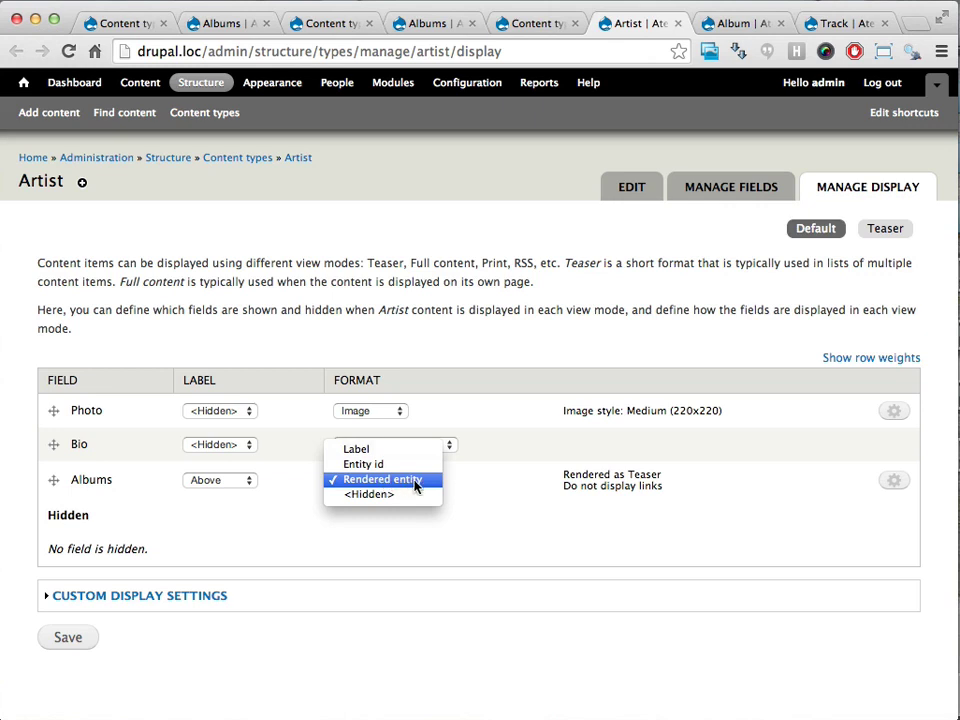
click(570, 500)
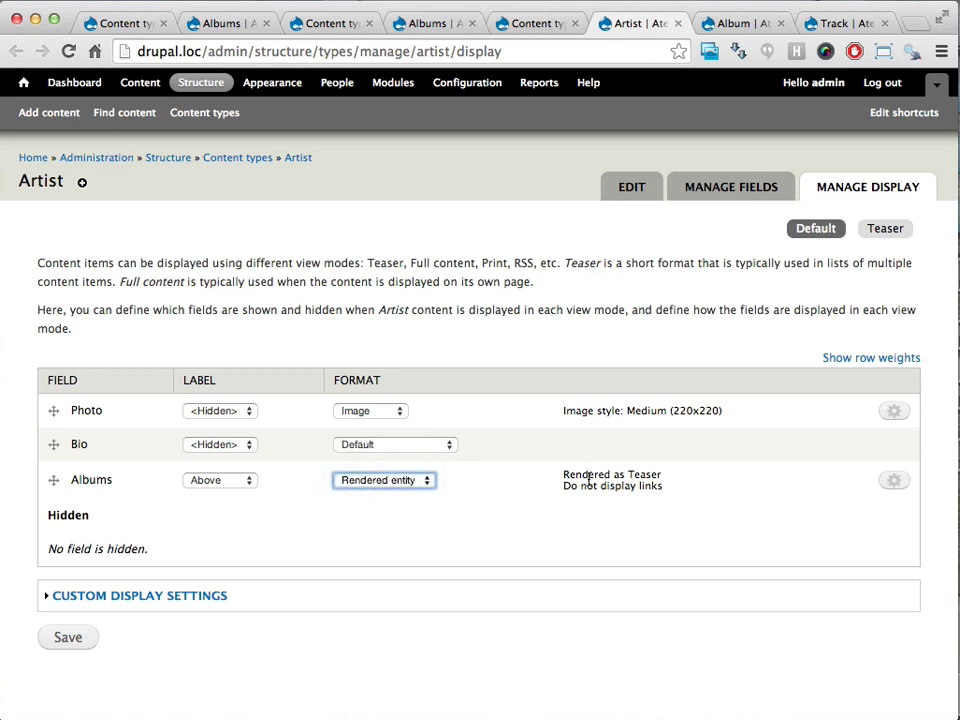
drag(565, 476, 661, 475)
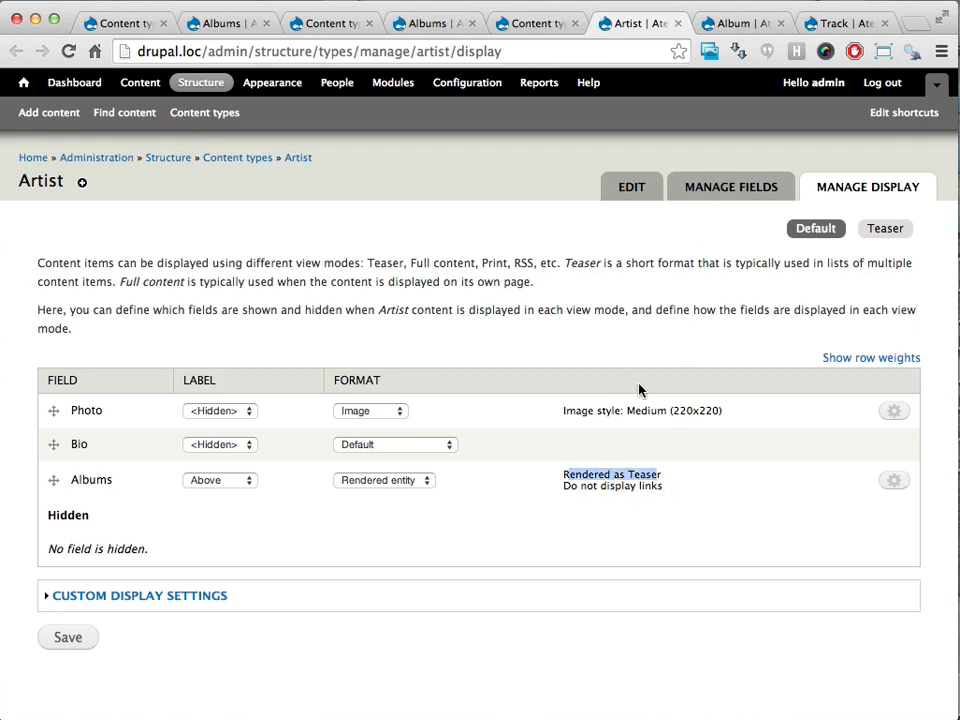
Examine the Tracks field's format in the Album type's Teaser display, and open the Track type's Teaser display settings.
click(730, 26)
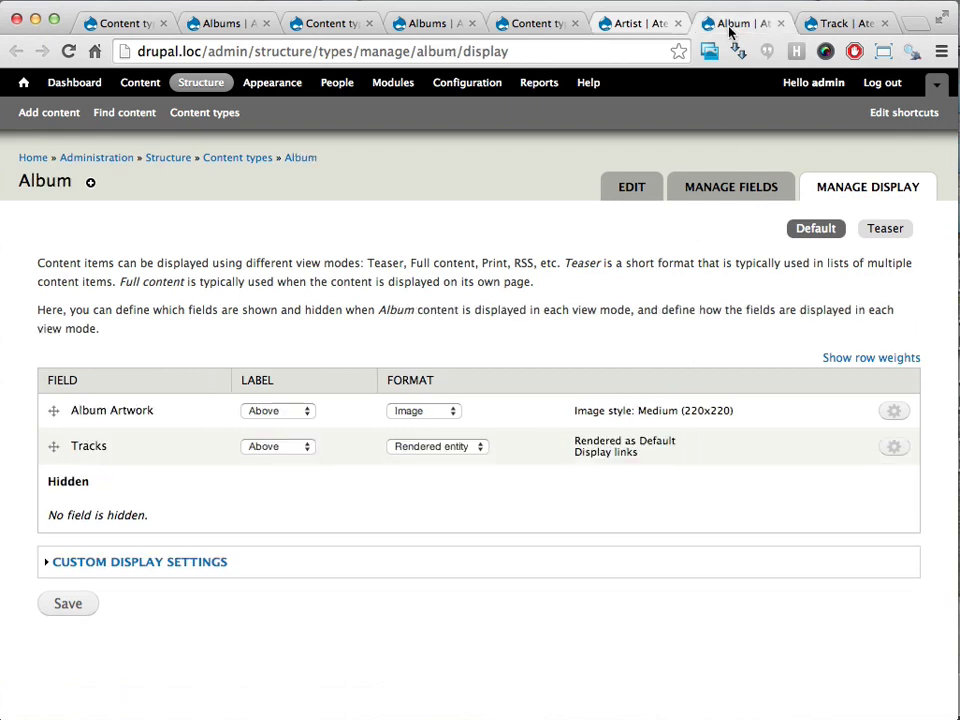
click(885, 228)
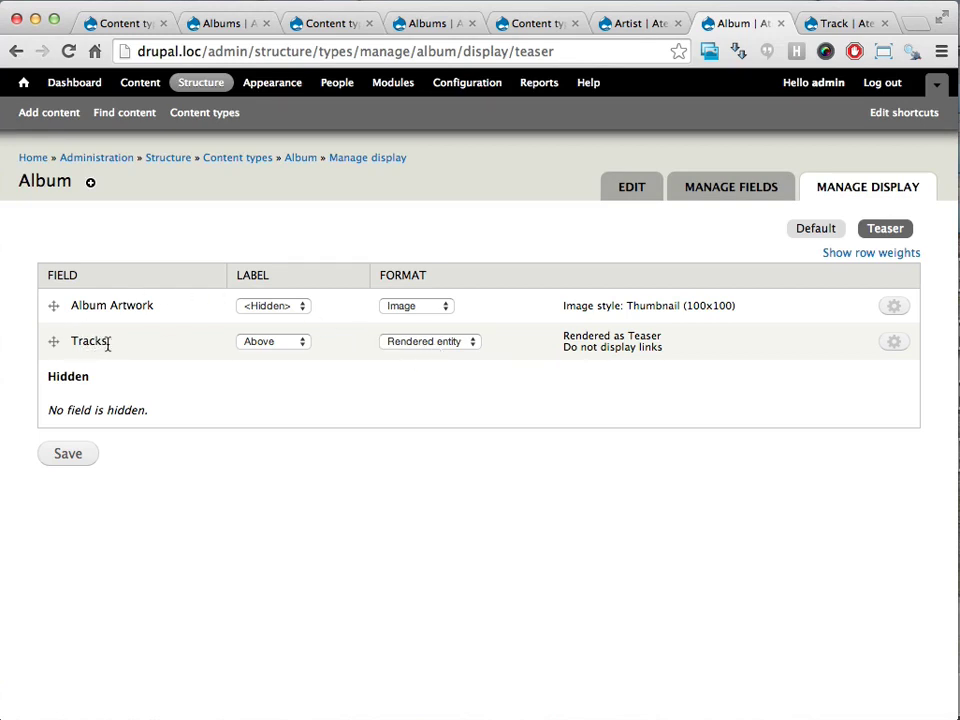
click(456, 344)
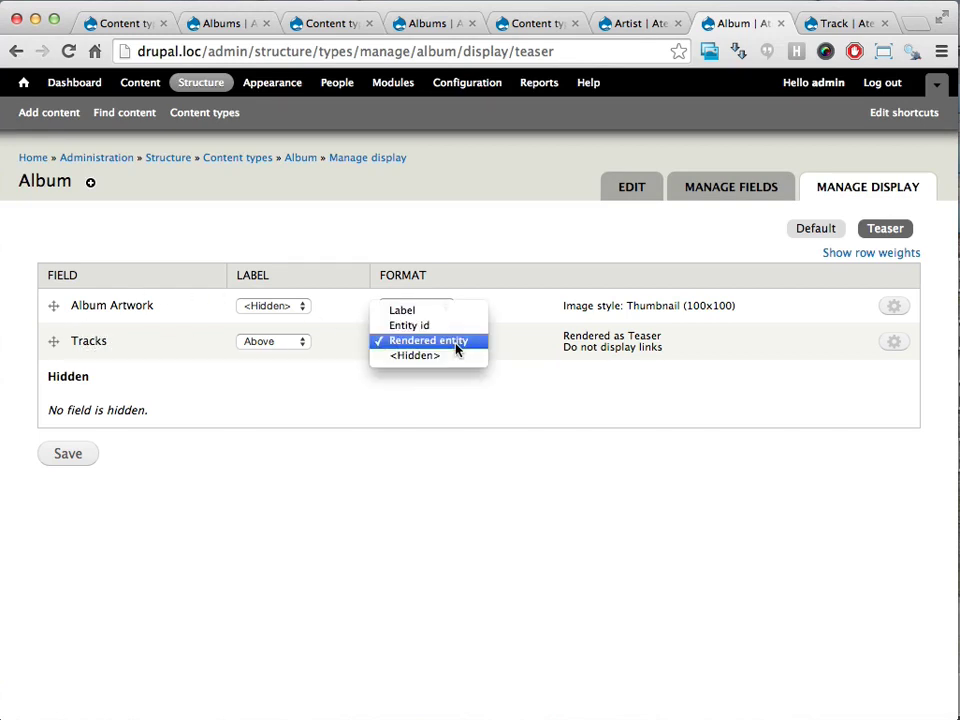
click(456, 345)
drag(628, 336, 612, 335)
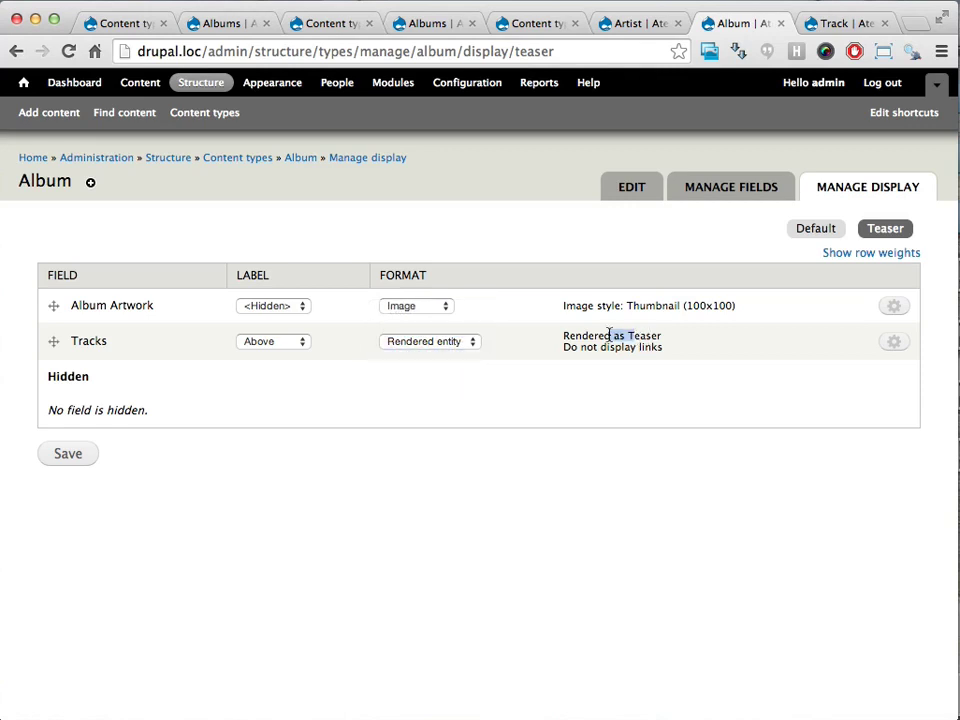
click(828, 24)
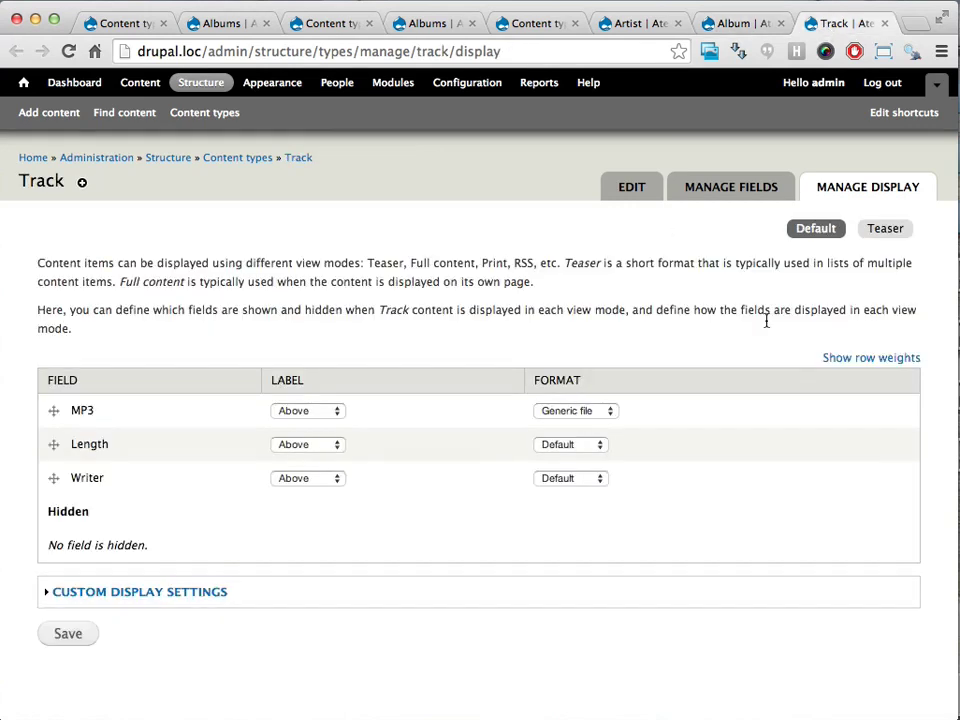
click(879, 230)
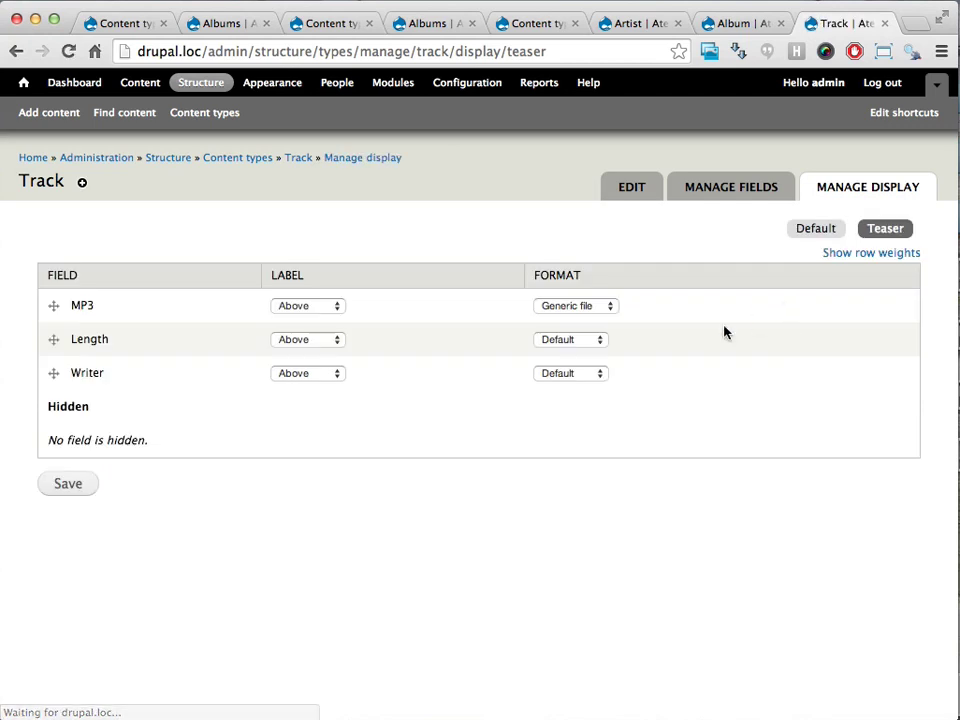